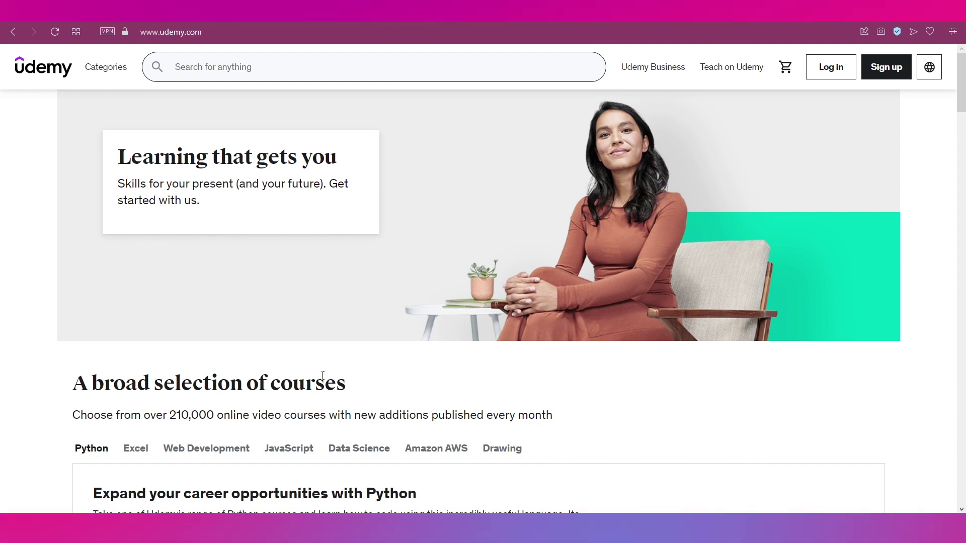
Scroll the udemy.com home page, then follow Udemy Business in the header to the 'Get your demo' form.
{"action": "scroll", "coordinate": [276, 428], "scroll_direction": "down", "scroll_amount": 15}
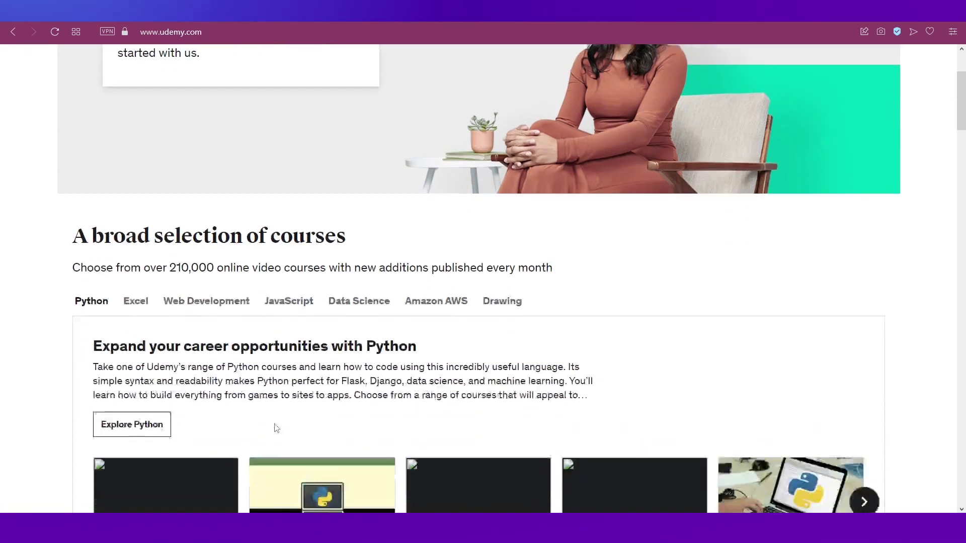
{"action": "scroll", "coordinate": [276, 428], "scroll_direction": "down", "scroll_amount": 10}
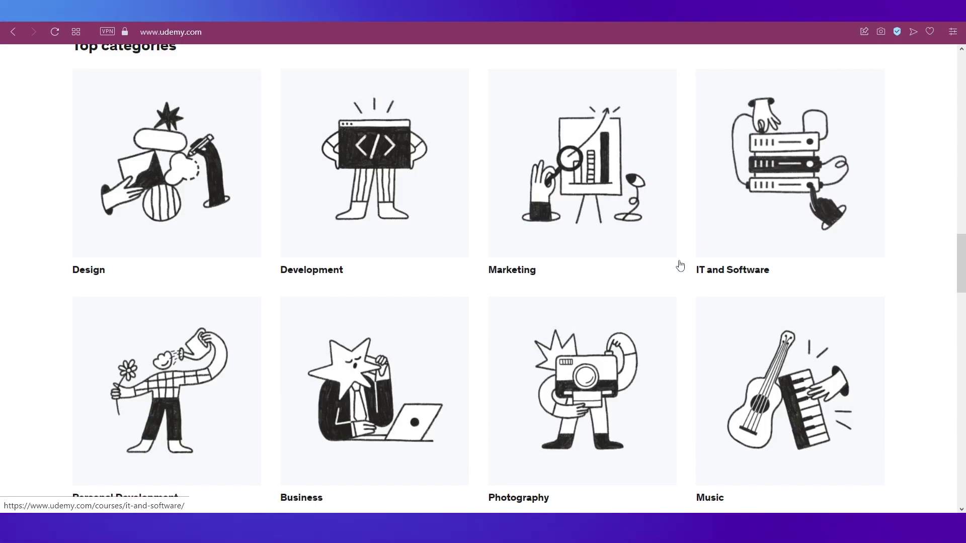
{"action": "scroll", "coordinate": [496, 384], "scroll_direction": "down", "scroll_amount": 3}
{"action": "scroll", "coordinate": [496, 383], "scroll_direction": "up", "scroll_amount": 3}
{"action": "scroll", "coordinate": [497, 383], "scroll_direction": "up", "scroll_amount": 15}
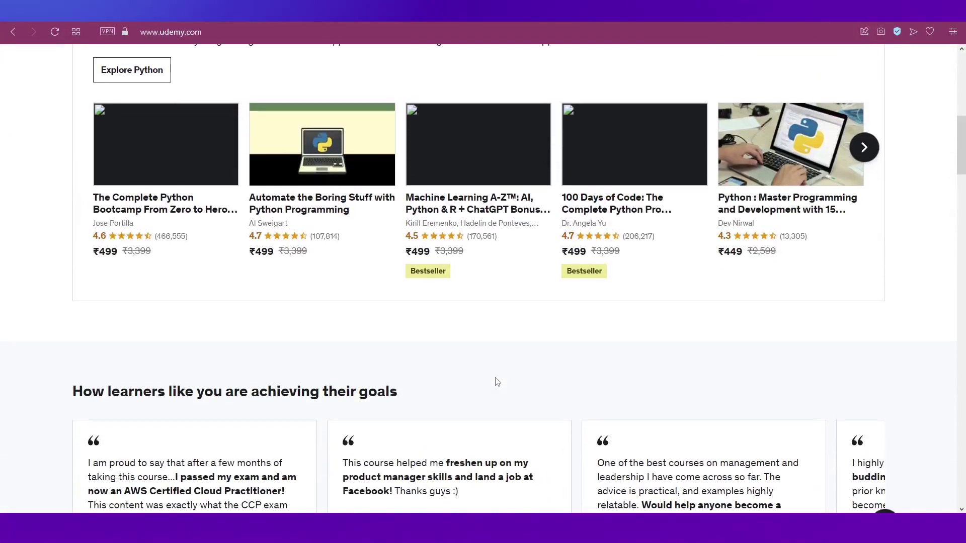
{"action": "scroll", "coordinate": [496, 382], "scroll_direction": "up", "scroll_amount": 8}
{"action": "scroll", "coordinate": [497, 383], "scroll_direction": "up", "scroll_amount": 2}
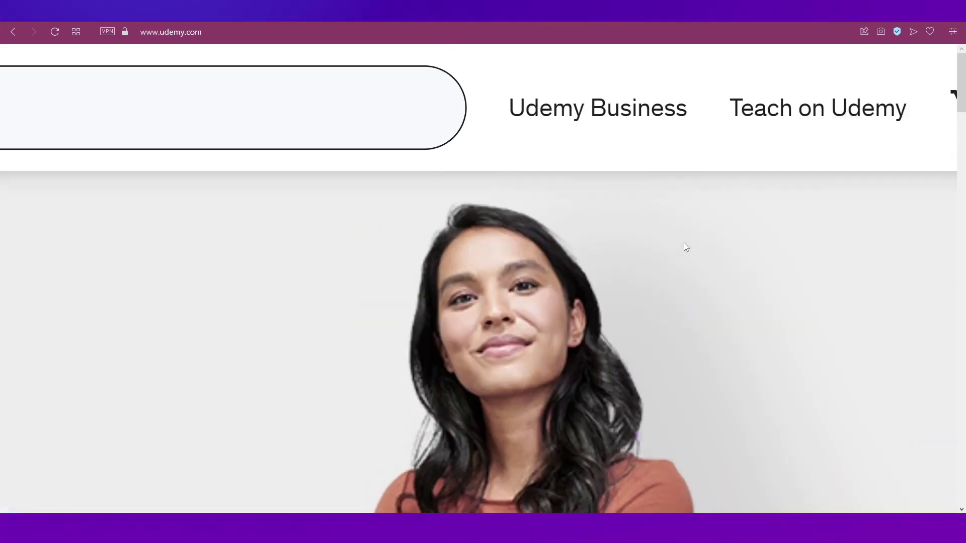
{"action": "mouse_move", "coordinate": [549, 89]}
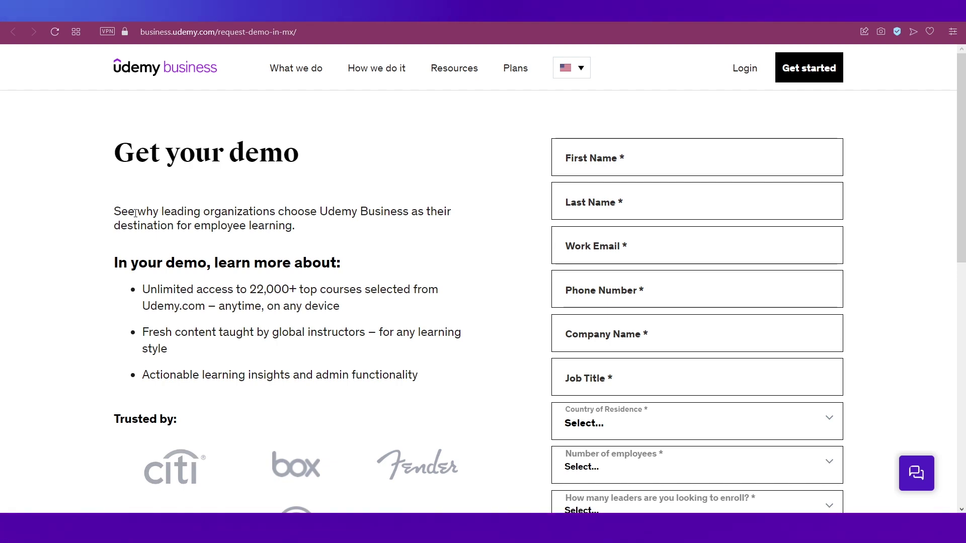
{"action": "key", "text": "ctrl+plus"}
{"action": "key", "text": "ctrl+plus"}
{"action": "key", "text": "ctrl+plus"}
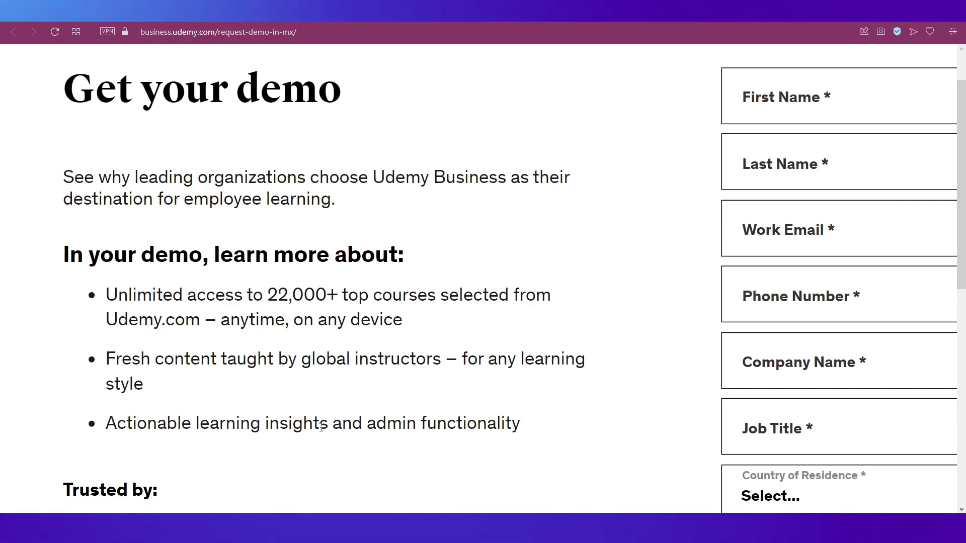
{"action": "key", "text": "ctrl+minus"}
{"action": "key", "text": "ctrl+minus"}
{"action": "key", "text": "ctrl+minus"}
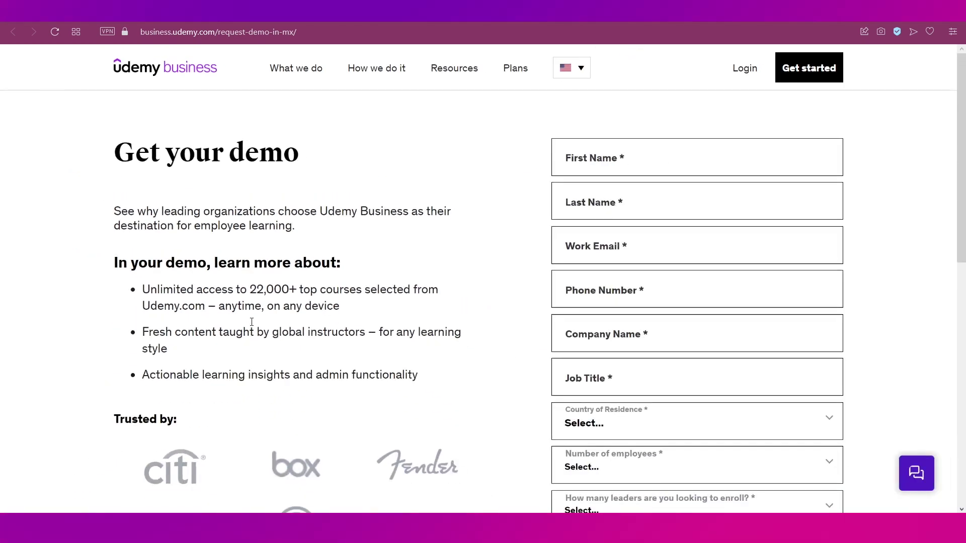
{"action": "scroll", "coordinate": [251, 322], "scroll_direction": "down", "scroll_amount": 4}
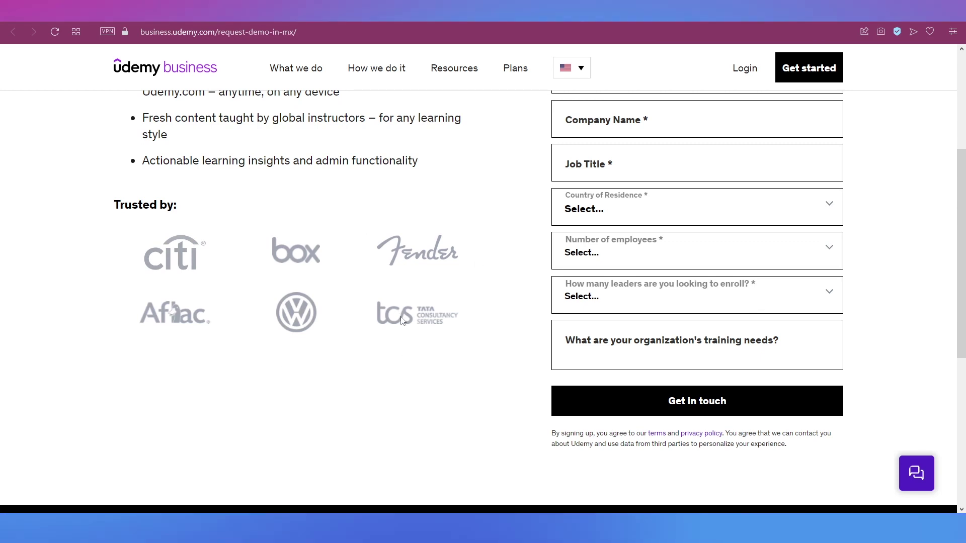
{"action": "scroll", "coordinate": [403, 320], "scroll_direction": "up", "scroll_amount": 4}
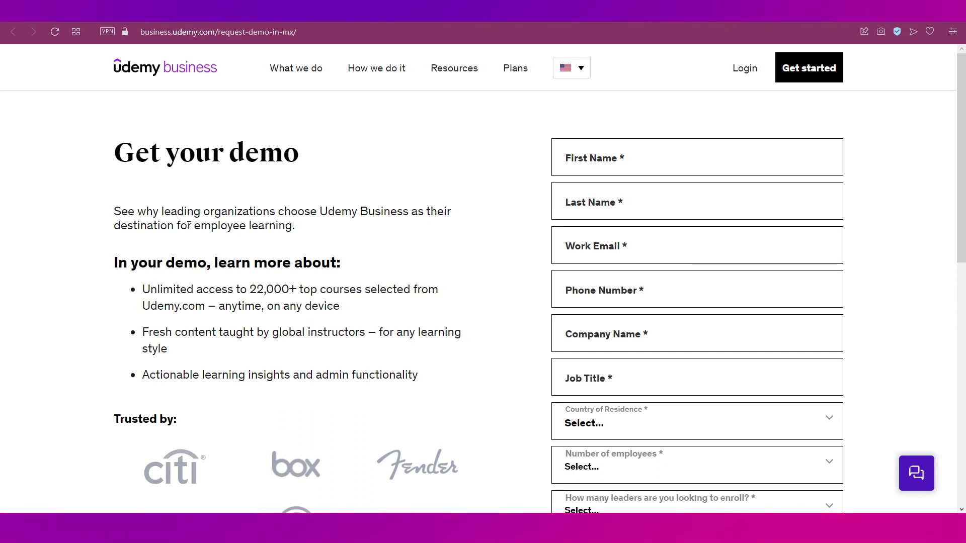
{"action": "scroll", "coordinate": [491, 257], "scroll_direction": "down", "scroll_amount": 4}
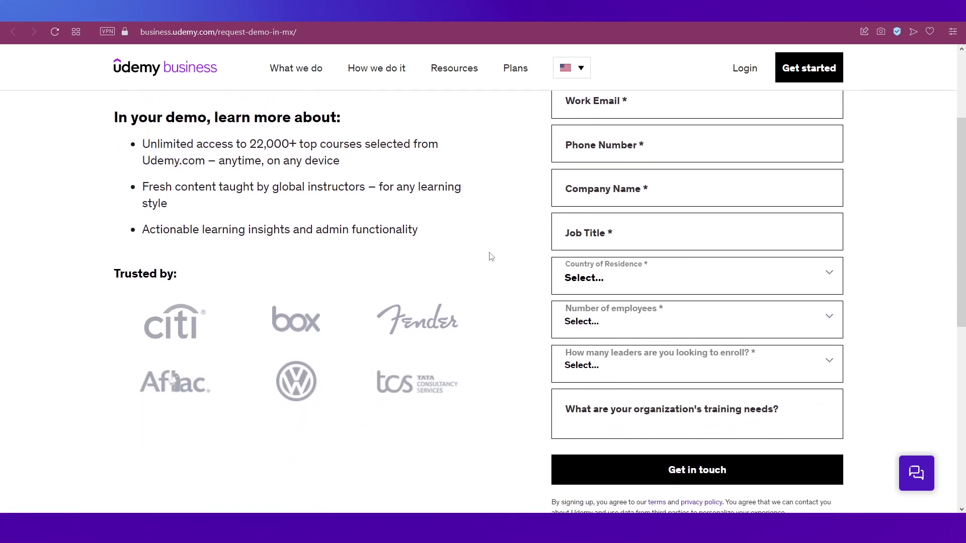
{"action": "scroll", "coordinate": [489, 255], "scroll_direction": "up", "scroll_amount": 10}
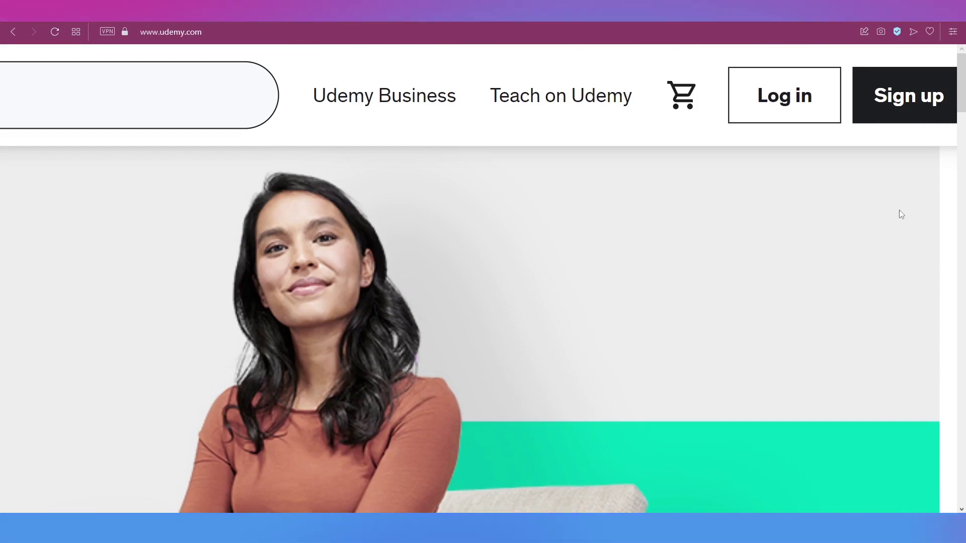
Open Account settings from the ZH avatar menu to show the Account Security page.
{"action": "scroll", "coordinate": [901, 215], "scroll_direction": "right", "scroll_amount": 2}
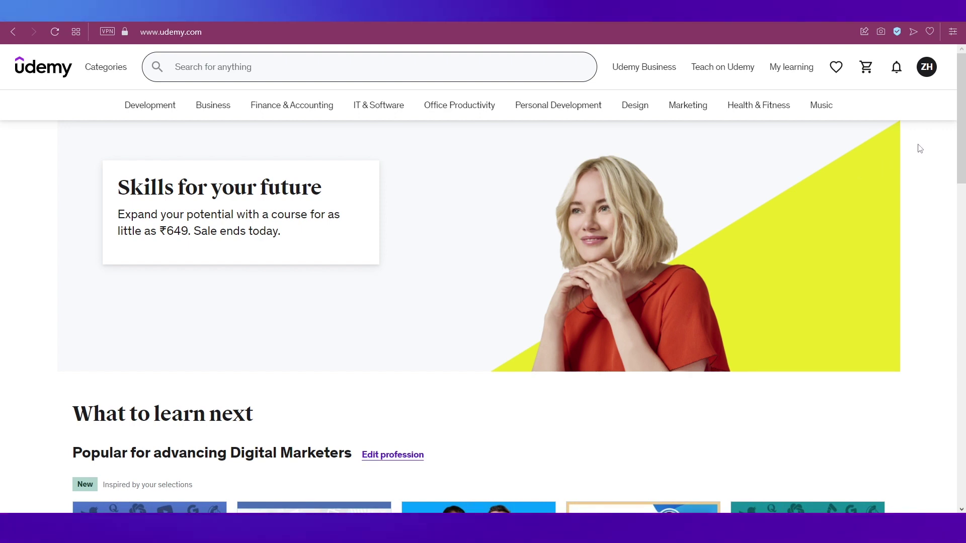
{"action": "scroll", "coordinate": [920, 149], "scroll_direction": "up", "scroll_amount": 1}
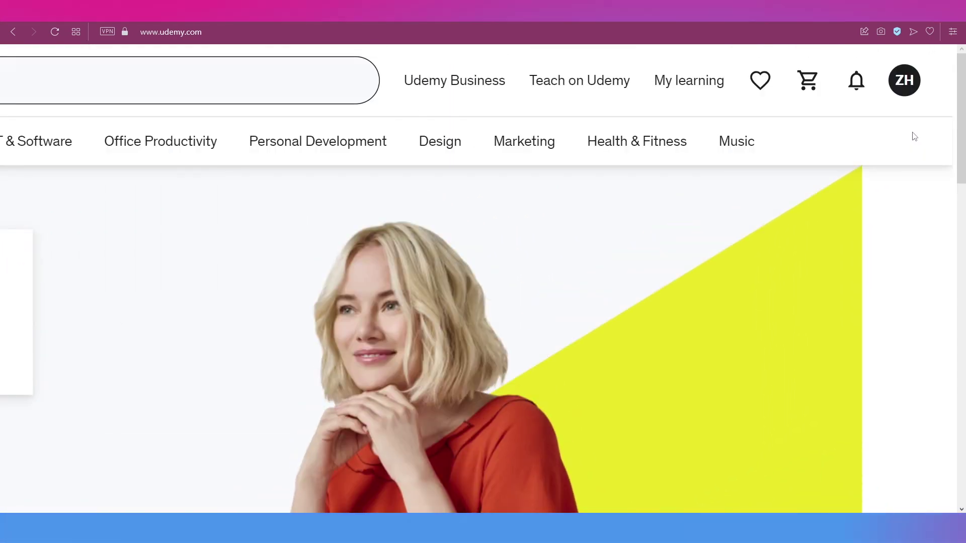
{"action": "mouse_move", "coordinate": [901, 91]}
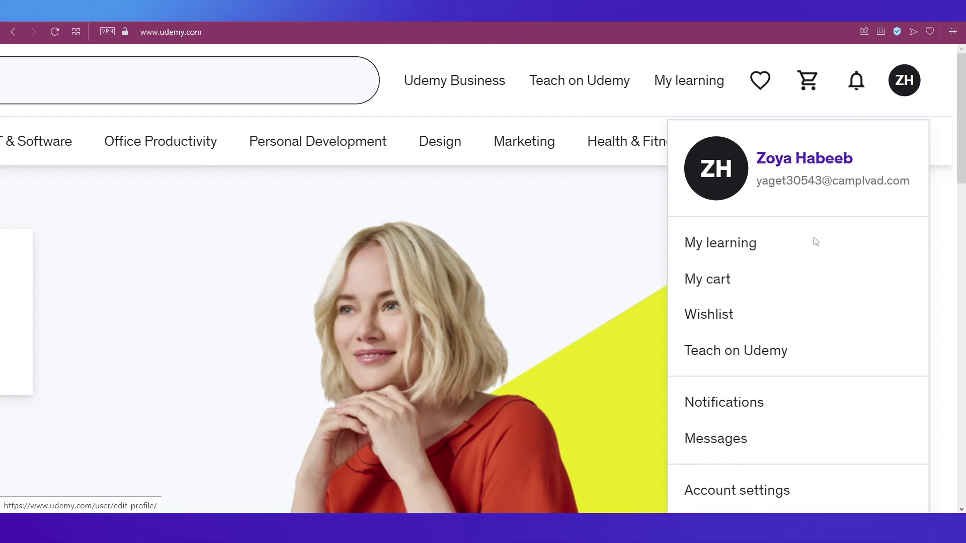
{"action": "scroll", "coordinate": [807, 282], "scroll_direction": "down", "scroll_amount": 1}
{"action": "scroll", "coordinate": [806, 282], "scroll_direction": "down", "scroll_amount": 2}
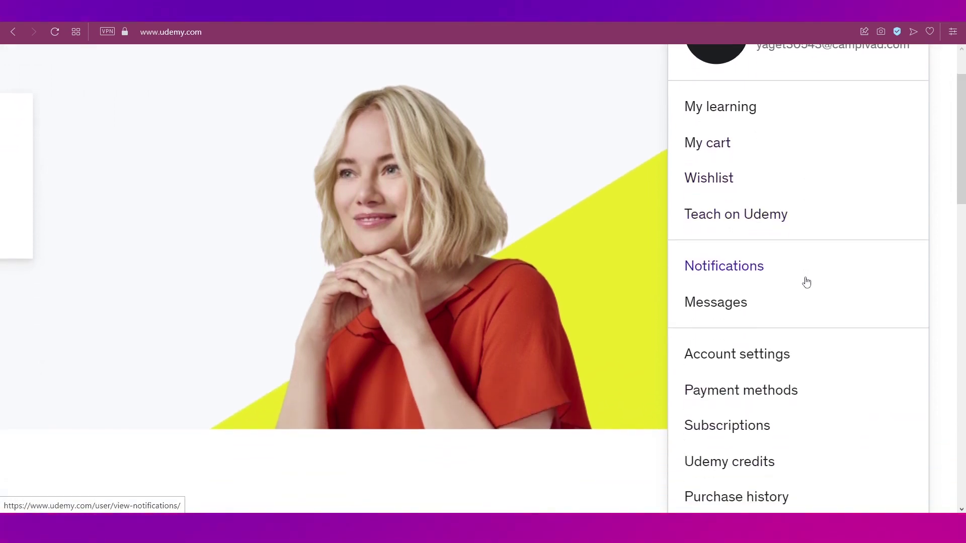
{"action": "left_click", "coordinate": [741, 354]}
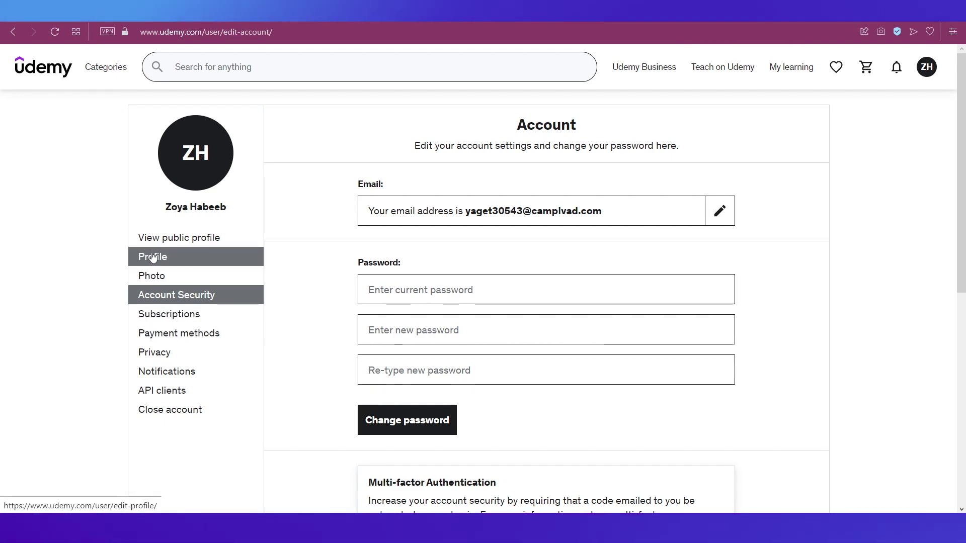
Open Profile in the account sidebar and review the name, headline, biography and social-link fields.
{"action": "scroll", "coordinate": [152, 256], "scroll_direction": "up", "scroll_amount": 5}
{"action": "left_click", "coordinate": [179, 264]}
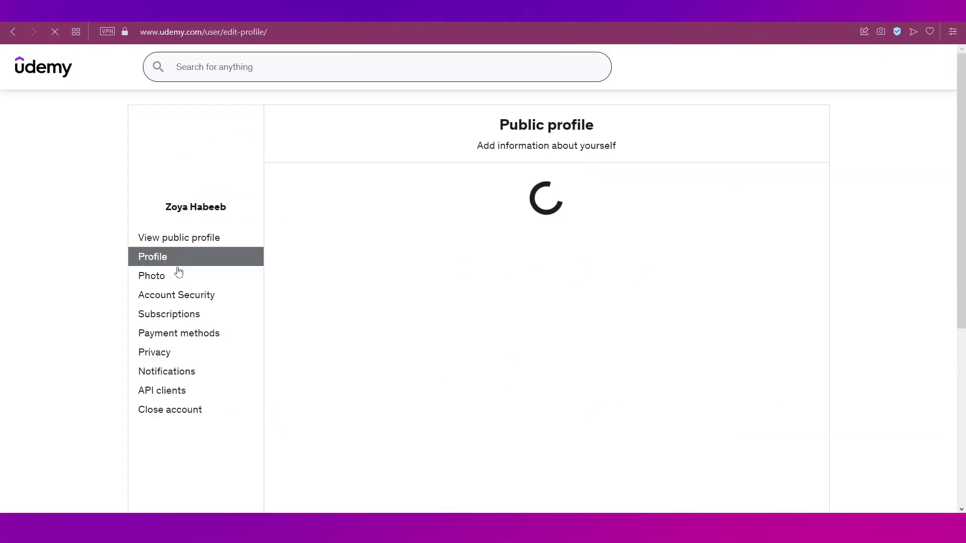
{"action": "scroll", "coordinate": [490, 401], "scroll_direction": "down", "scroll_amount": 3}
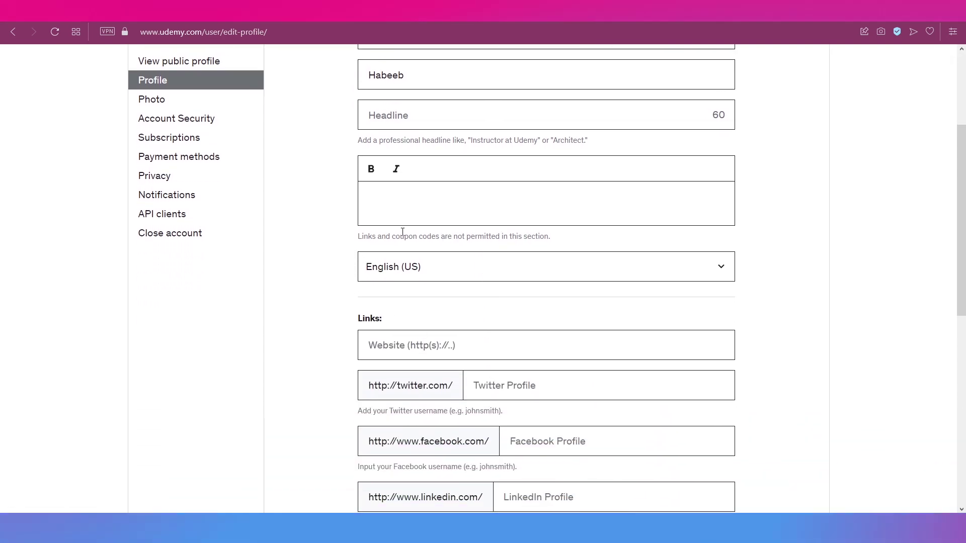
{"action": "scroll", "coordinate": [403, 232], "scroll_direction": "down", "scroll_amount": 3}
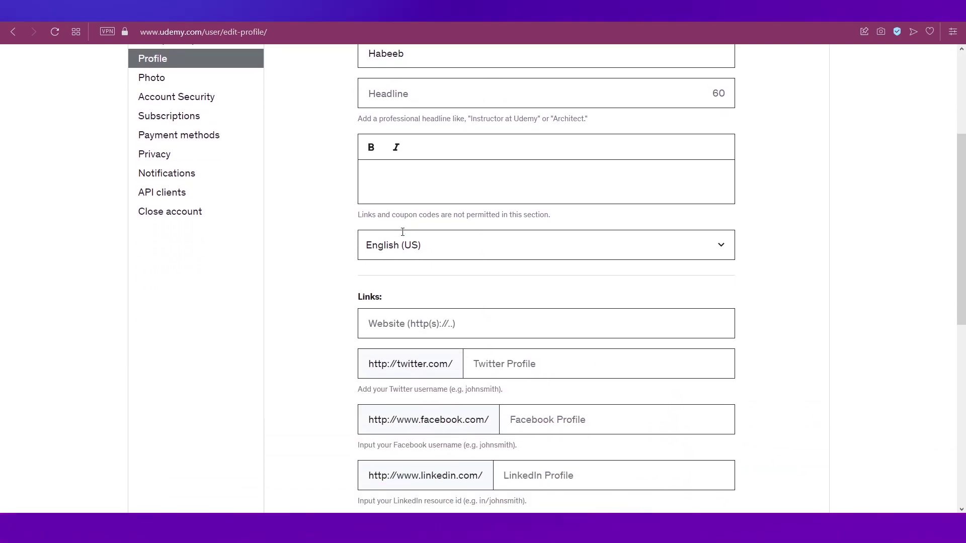
{"action": "scroll", "coordinate": [402, 231], "scroll_direction": "up", "scroll_amount": 3}
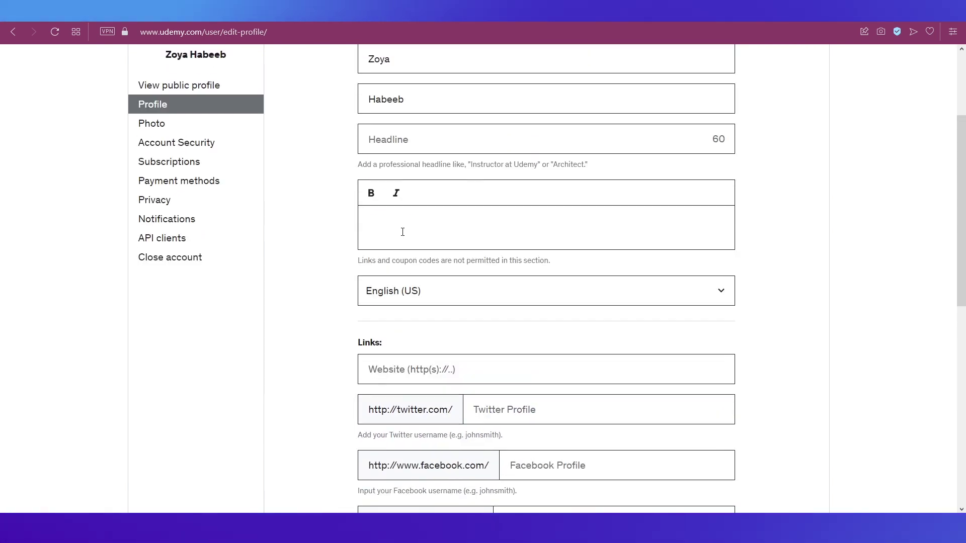
{"action": "scroll", "coordinate": [402, 232], "scroll_direction": "up", "scroll_amount": 2}
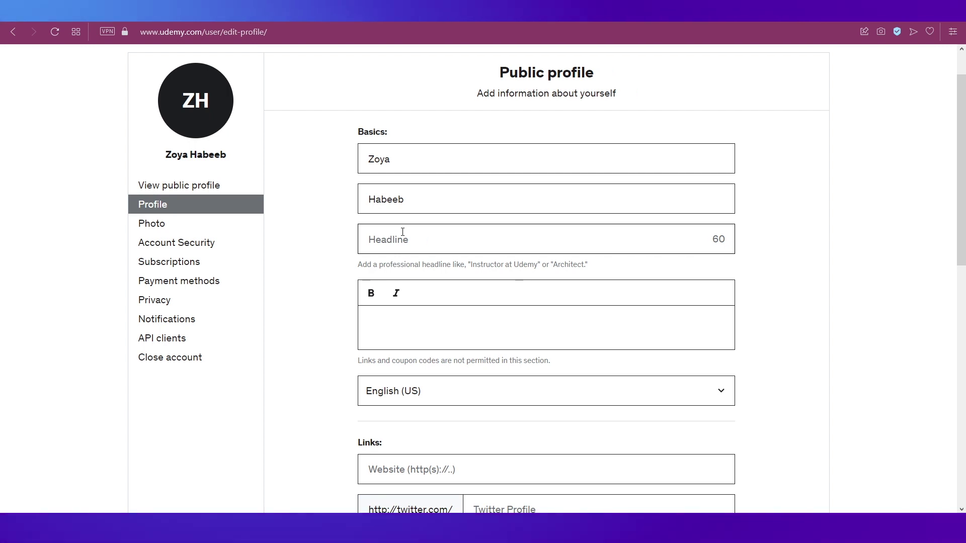
{"action": "scroll", "coordinate": [475, 259], "scroll_direction": "down", "scroll_amount": 2}
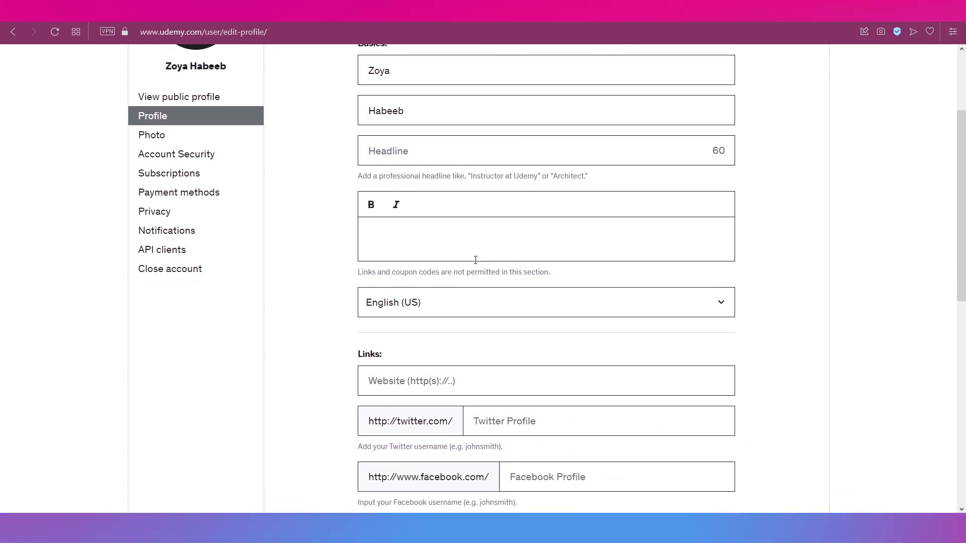
{"action": "scroll", "coordinate": [470, 302], "scroll_direction": "down", "scroll_amount": 5}
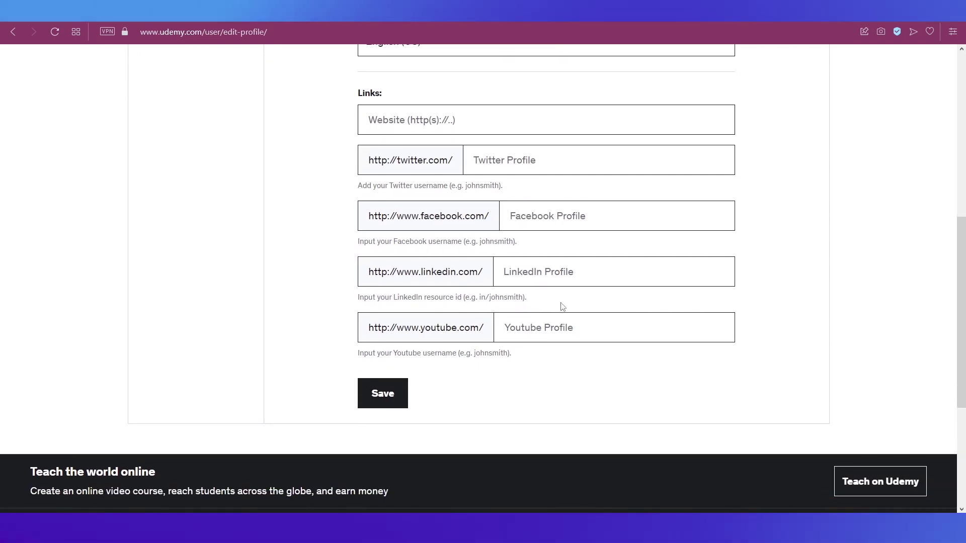
{"action": "scroll", "coordinate": [429, 270], "scroll_direction": "up", "scroll_amount": 8}
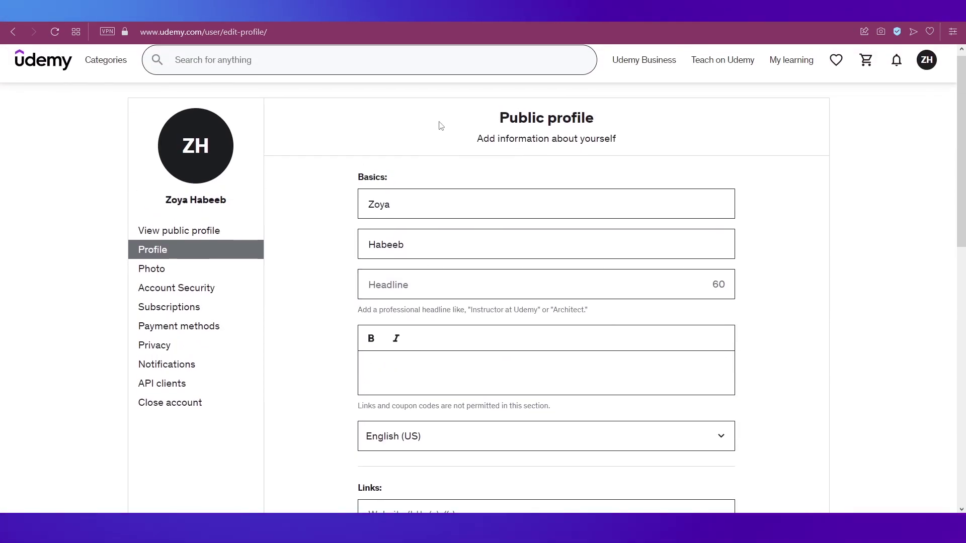
{"action": "mouse_move", "coordinate": [927, 60]}
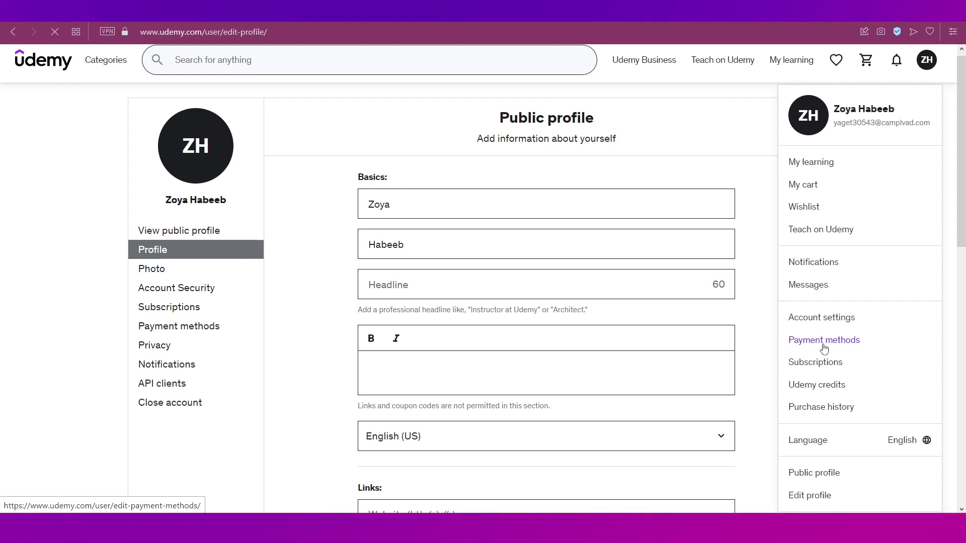
Choose Payment methods from the avatar menu to confirm no payment method is saved.
{"action": "left_click", "coordinate": [823, 341]}
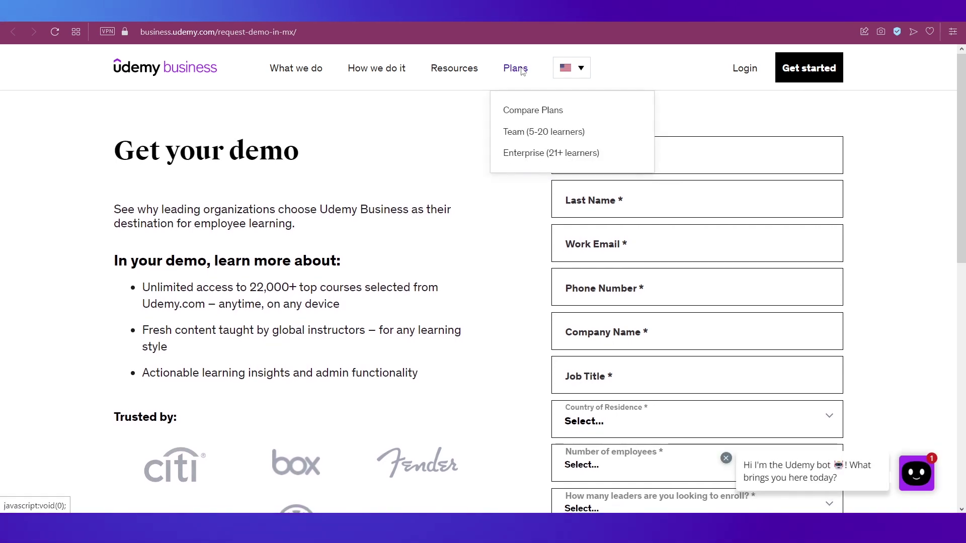
Compare the Udemy Business plans and choose 'Get started now' under the Team plan.
{"action": "scroll", "coordinate": [522, 72], "scroll_direction": "up", "scroll_amount": 5}
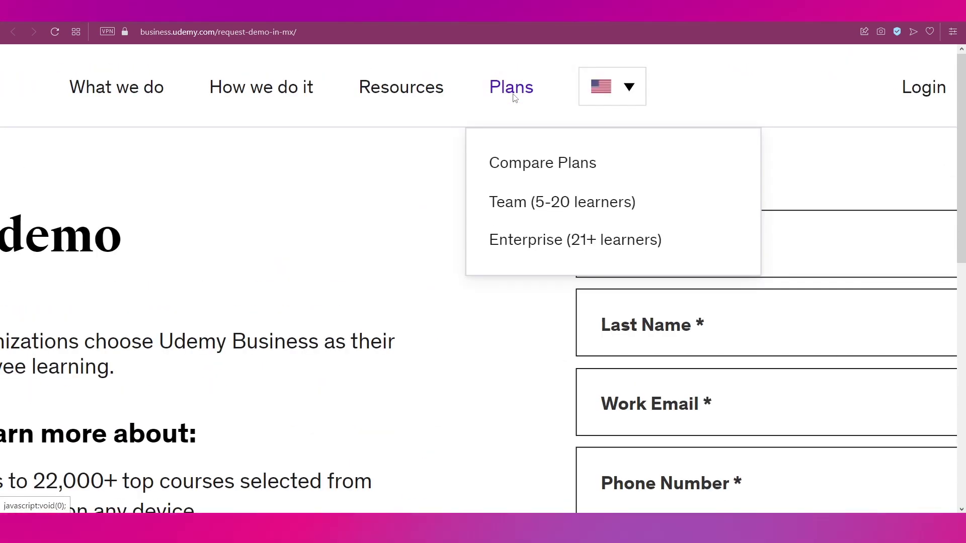
{"action": "left_click", "coordinate": [535, 162]}
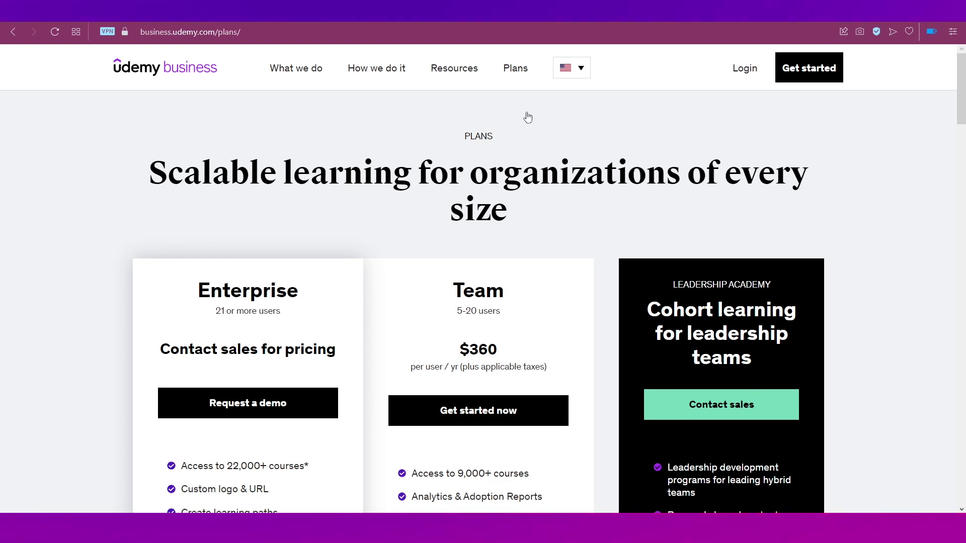
{"action": "scroll", "coordinate": [602, 316], "scroll_direction": "down", "scroll_amount": 1}
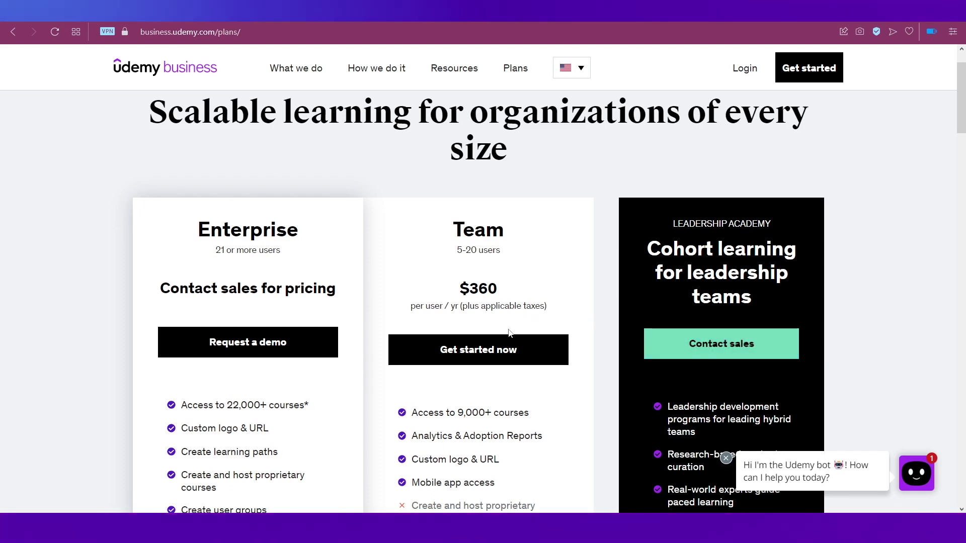
{"action": "left_click", "coordinate": [484, 352]}
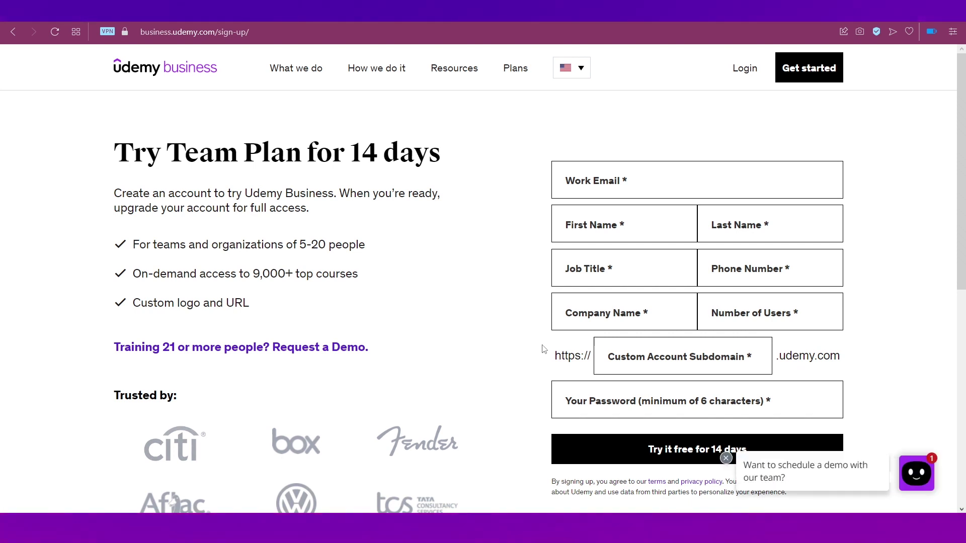
Dismiss the chatbot and submit the completed Team Plan trial form for 15 users.
{"action": "left_click", "coordinate": [726, 459]}
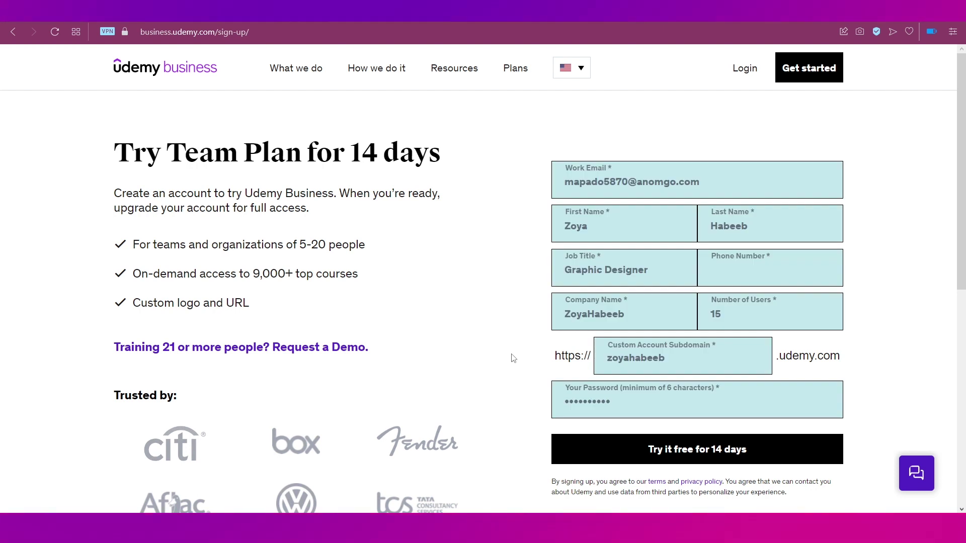
{"action": "left_click", "coordinate": [666, 451]}
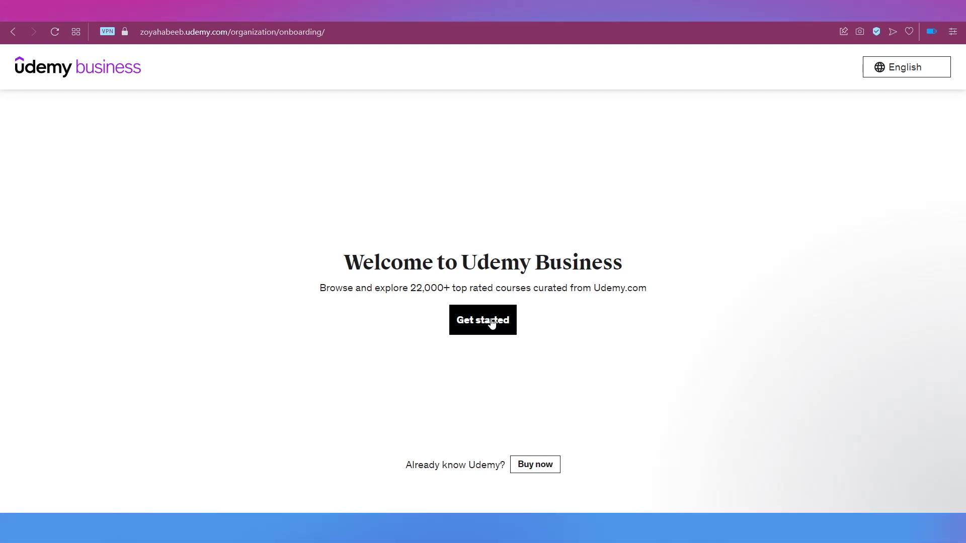
Start the Udemy Business onboarding setup.
{"action": "left_click", "coordinate": [492, 324]}
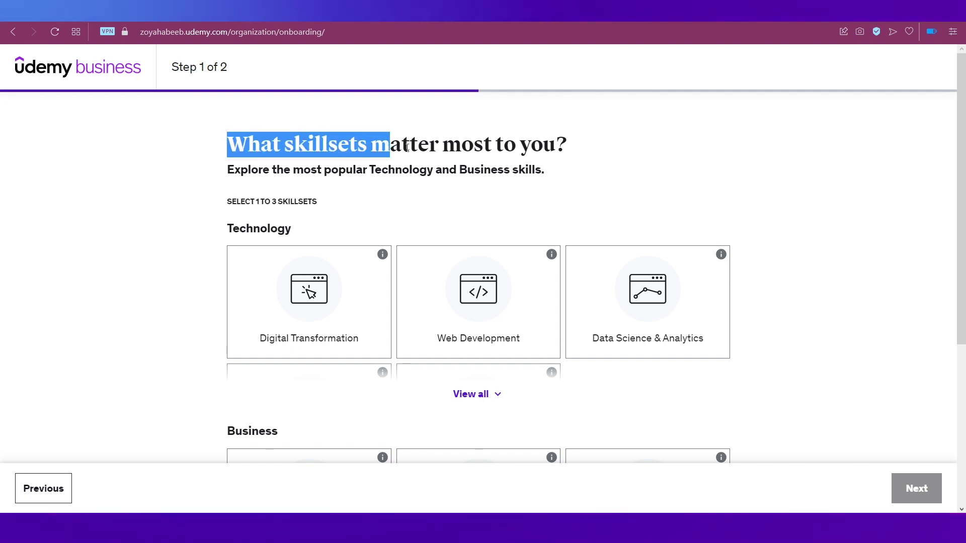
{"action": "left_click_drag", "start_coordinate": [407, 148], "coordinate": [544, 146]}
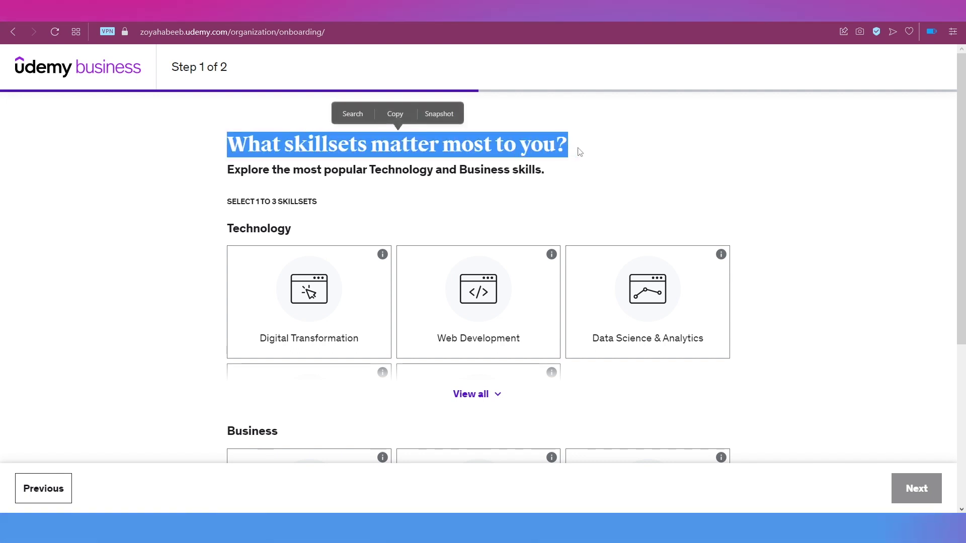
{"action": "left_click", "coordinate": [220, 297]}
Select the Communications Essentials, Digital Marketing and Personal Development skillsets and continue to step 2.
{"action": "scroll", "coordinate": [220, 298], "scroll_direction": "down", "scroll_amount": 1}
{"action": "scroll", "coordinate": [220, 297], "scroll_direction": "down", "scroll_amount": 4}
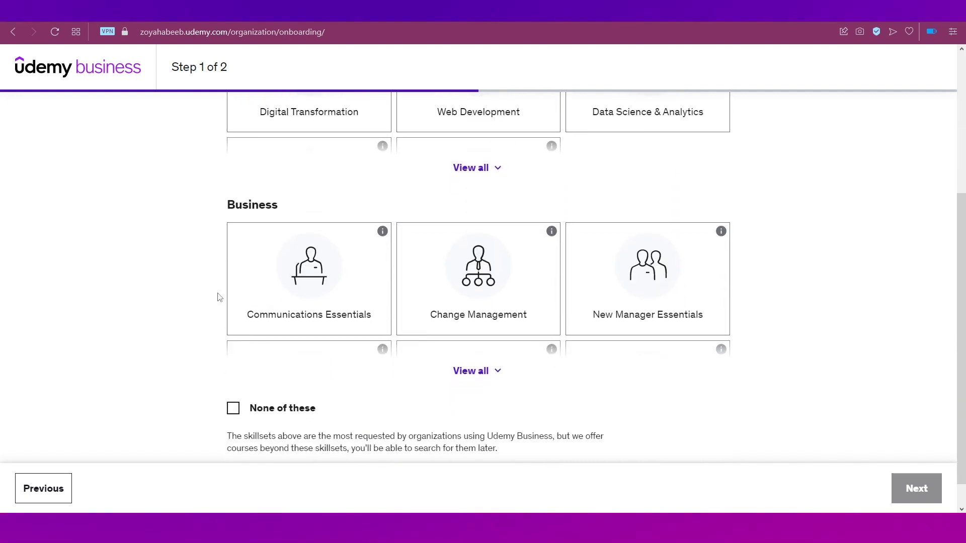
{"action": "left_click", "coordinate": [476, 369]}
{"action": "scroll", "coordinate": [493, 372], "scroll_direction": "down", "scroll_amount": 1}
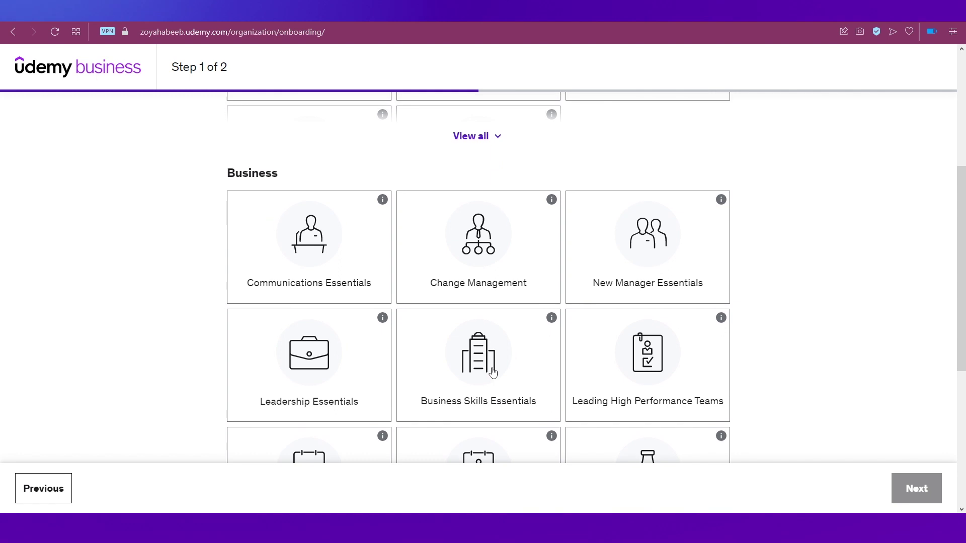
{"action": "left_click", "coordinate": [291, 239]}
{"action": "scroll", "coordinate": [292, 247], "scroll_direction": "down", "scroll_amount": 4}
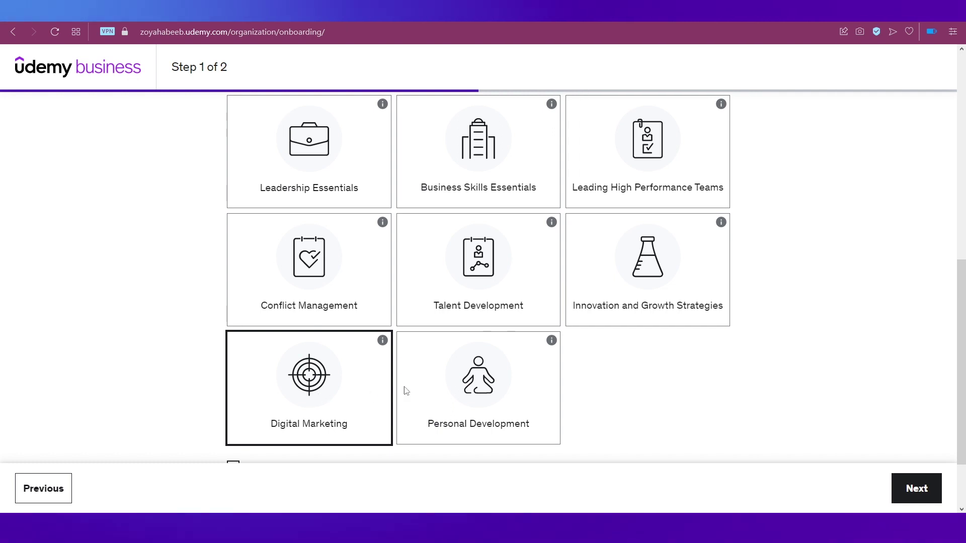
{"action": "left_click", "coordinate": [410, 391]}
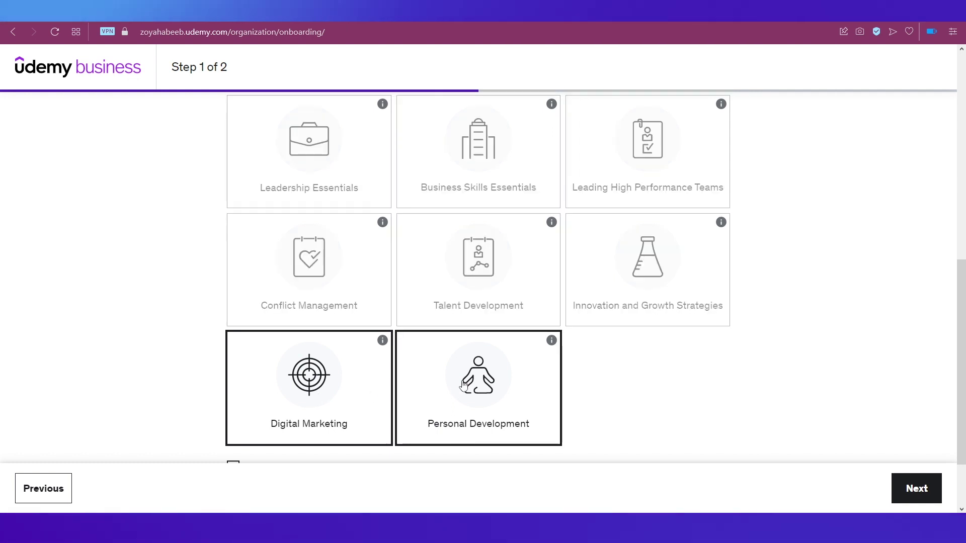
{"action": "left_click", "coordinate": [908, 490]}
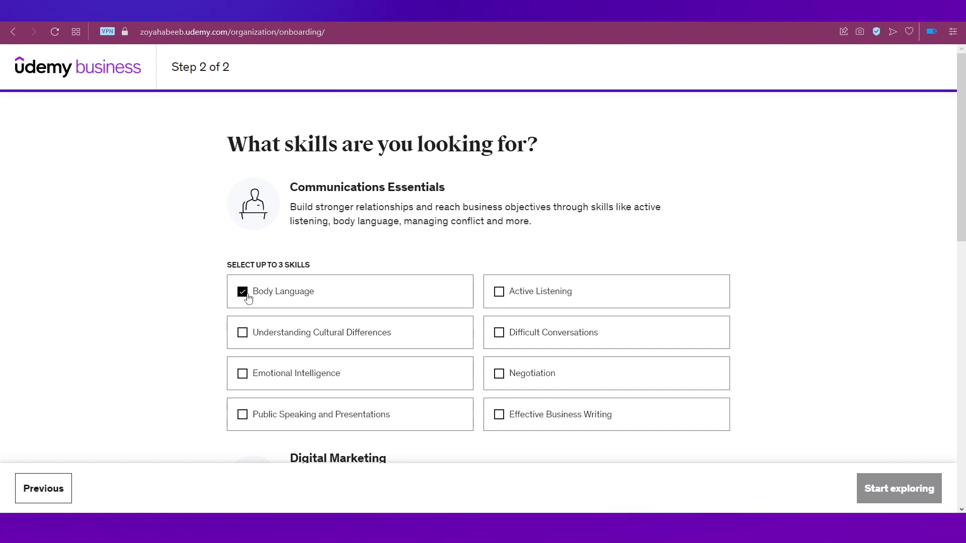
Tick Negotiation, Public Speaking, Marketing Strategy, Social Media Marketing: Channel Selection and Video Marketing skills.
{"action": "left_click", "coordinate": [500, 375]}
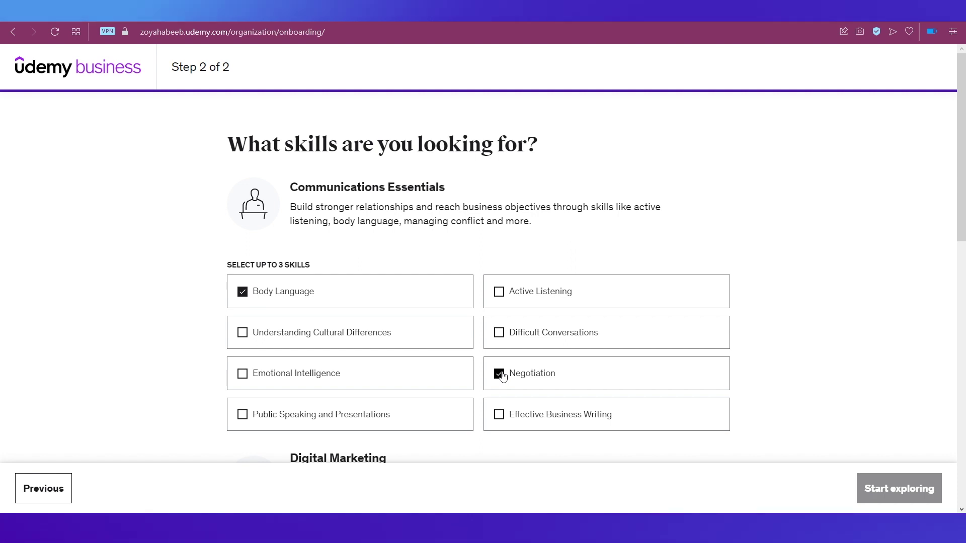
{"action": "left_click", "coordinate": [244, 418]}
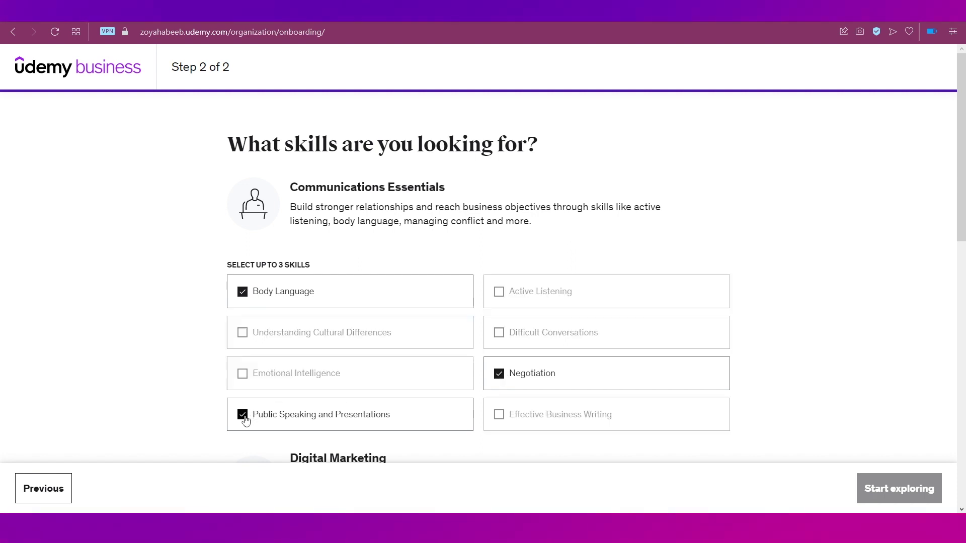
{"action": "scroll", "coordinate": [193, 446], "scroll_direction": "down", "scroll_amount": 5}
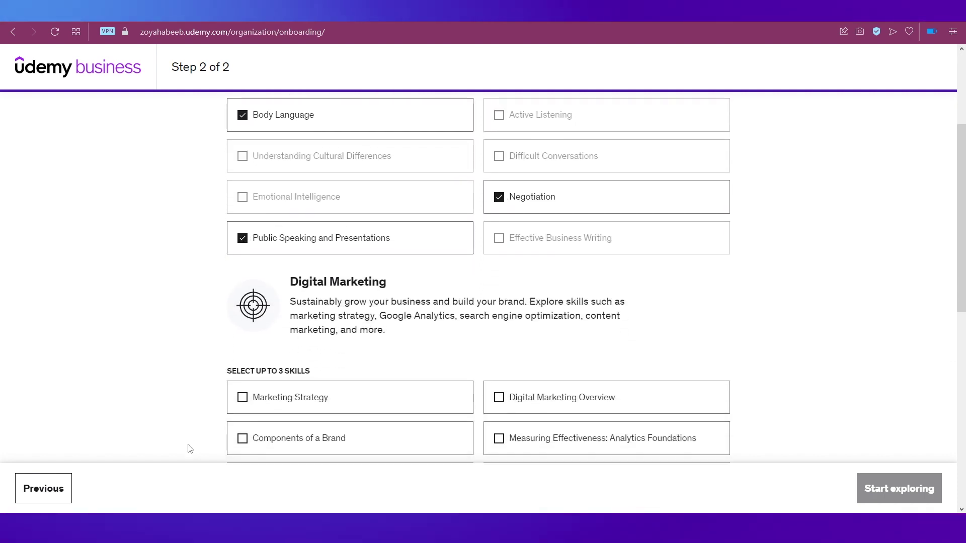
{"action": "scroll", "coordinate": [189, 448], "scroll_direction": "down", "scroll_amount": 2}
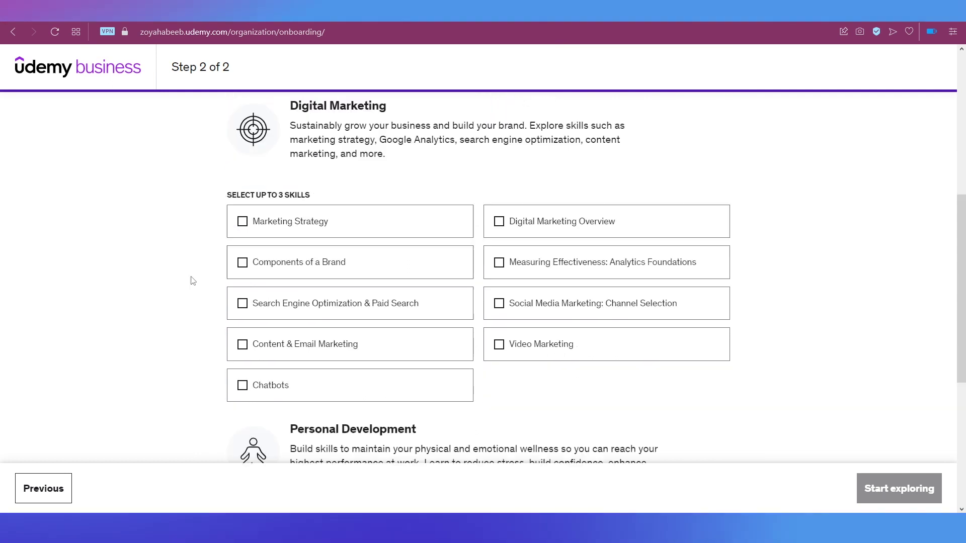
{"action": "left_click", "coordinate": [243, 226]}
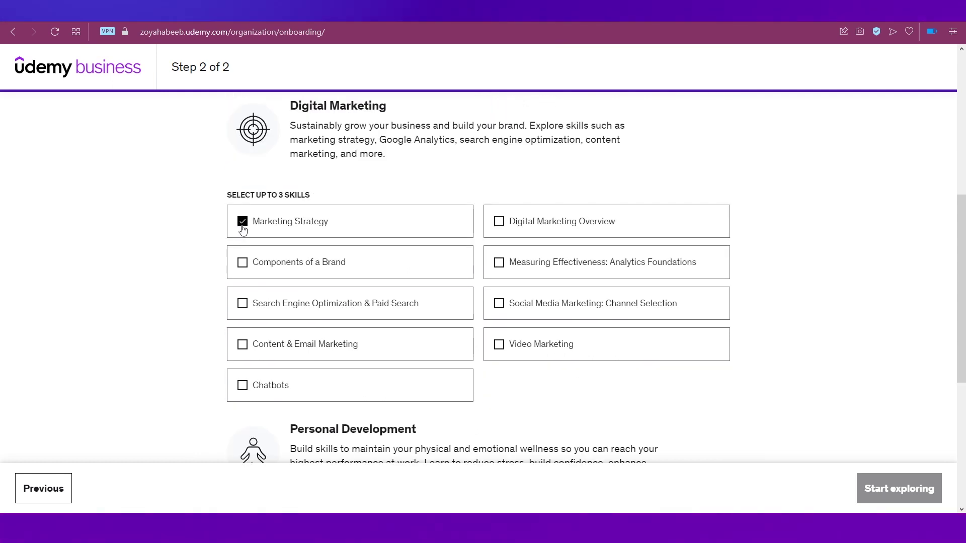
{"action": "left_click", "coordinate": [499, 303]}
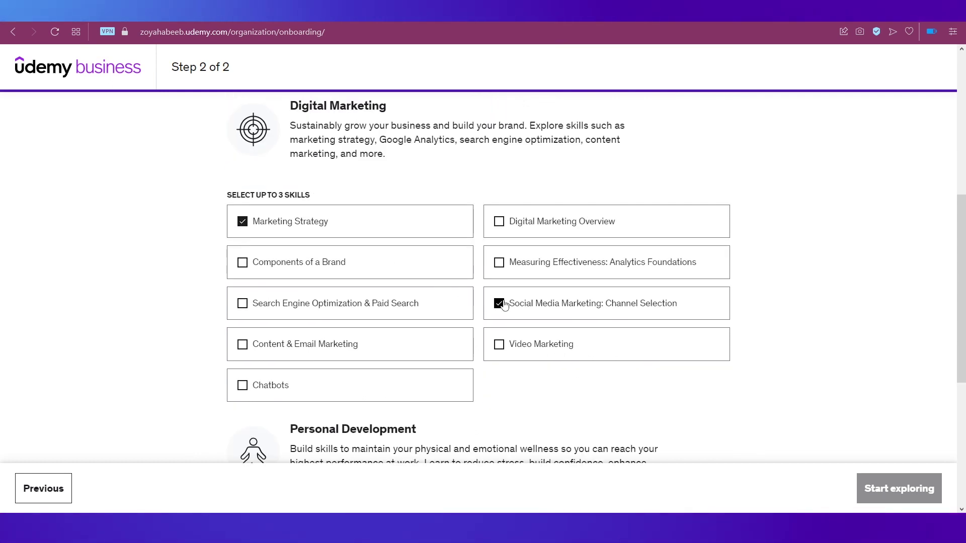
{"action": "left_click", "coordinate": [498, 346]}
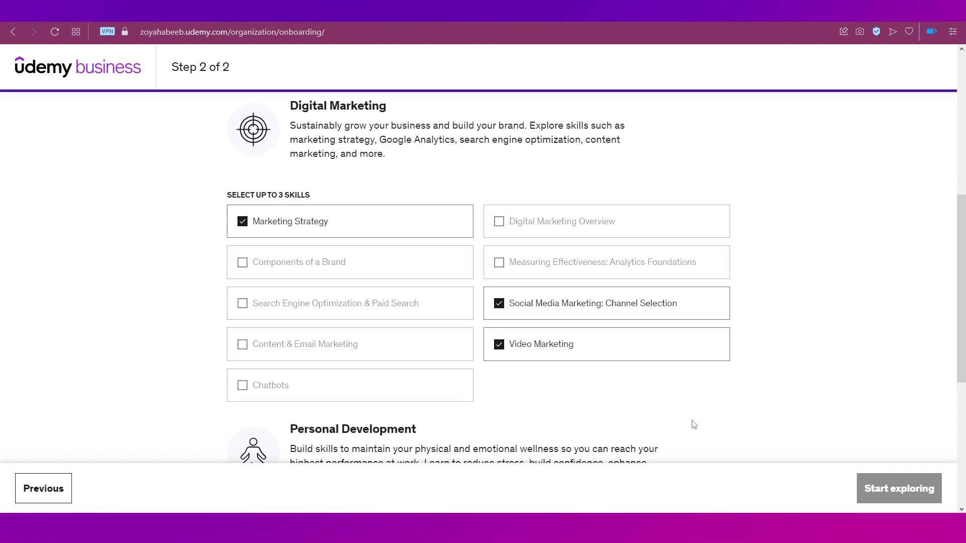
Tick Physical Wellness and Productivity & Time Management, then finish onboarding with Start exploring.
{"action": "scroll", "coordinate": [692, 424], "scroll_direction": "down", "scroll_amount": 3}
{"action": "scroll", "coordinate": [693, 424], "scroll_direction": "down", "scroll_amount": 2}
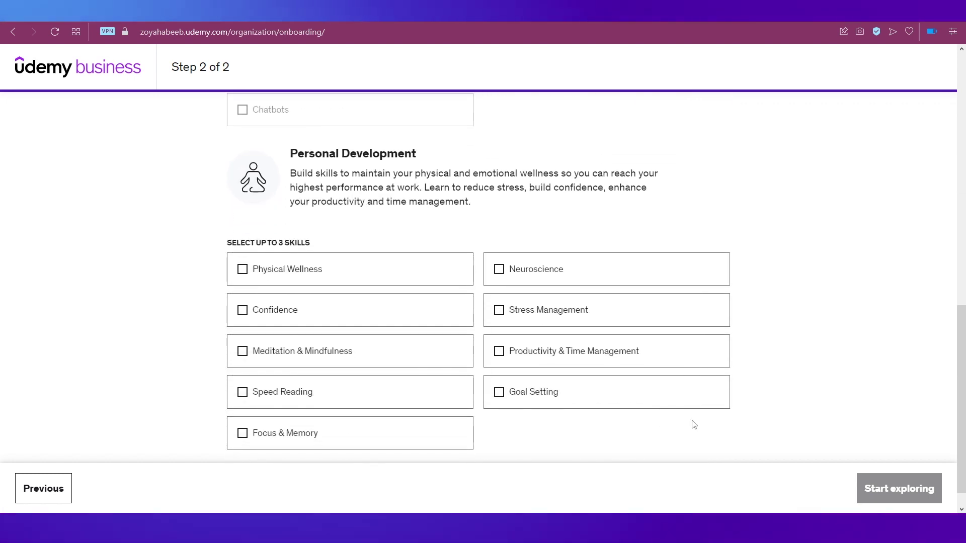
{"action": "left_click", "coordinate": [243, 270]}
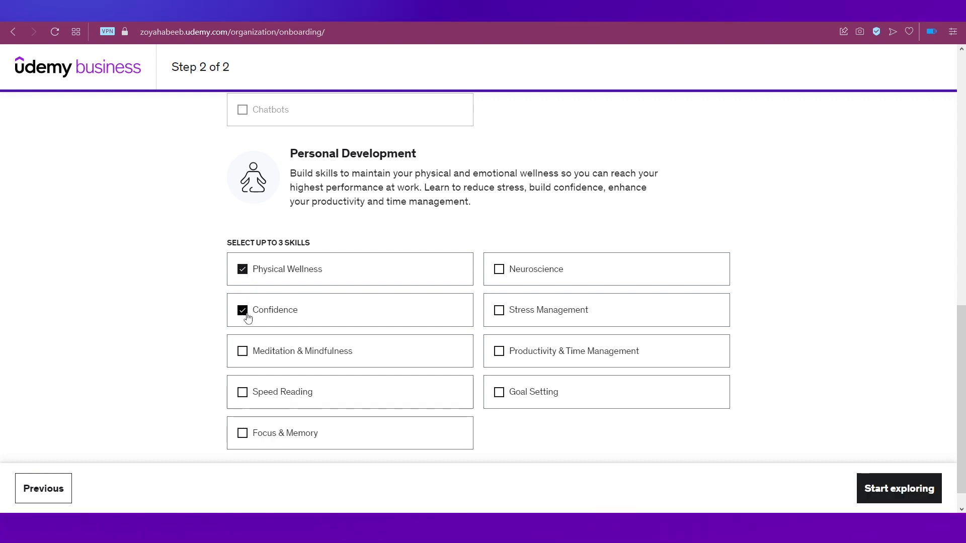
{"action": "left_click", "coordinate": [498, 354]}
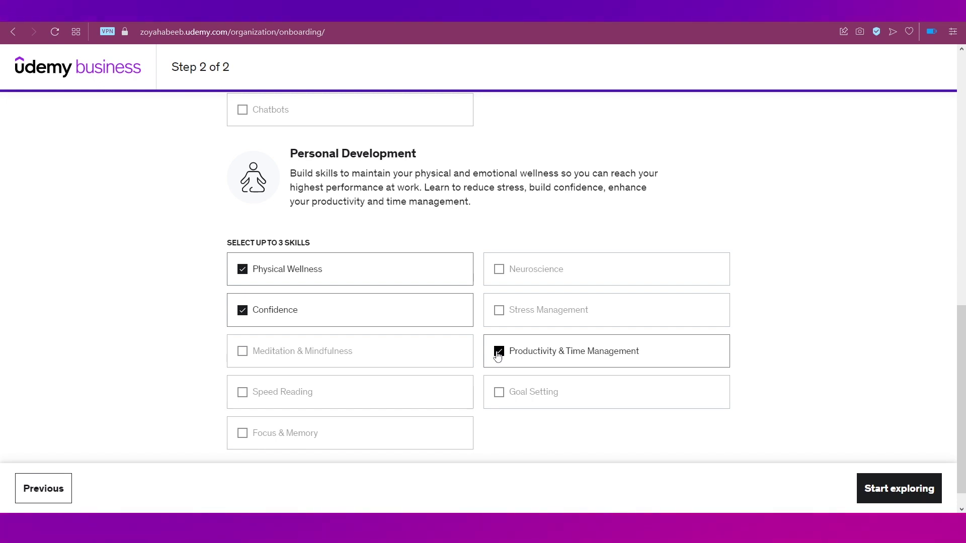
{"action": "left_click", "coordinate": [899, 497]}
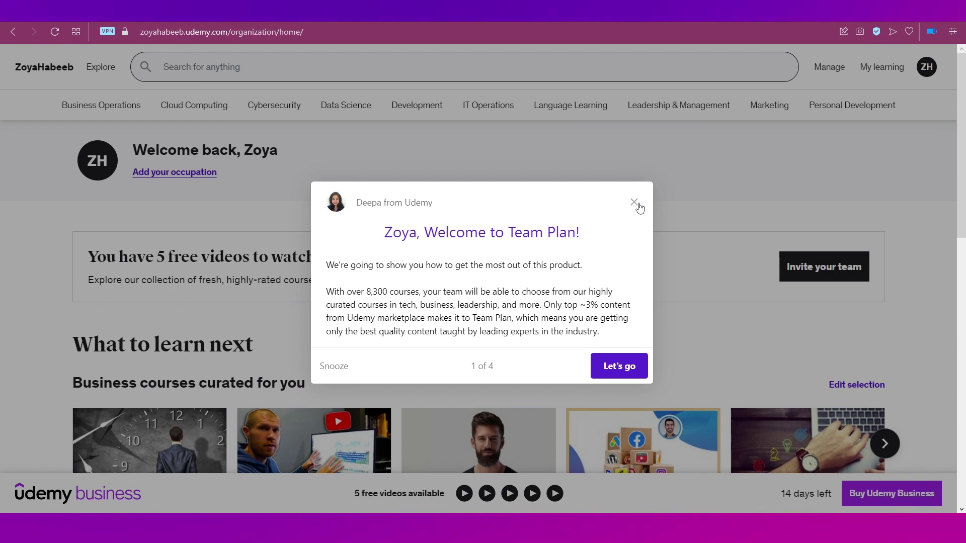
Close the Team Plan welcome tour and browse the curated courses to the Mega Digital Marketing Course A-Z.
{"action": "left_click", "coordinate": [634, 203]}
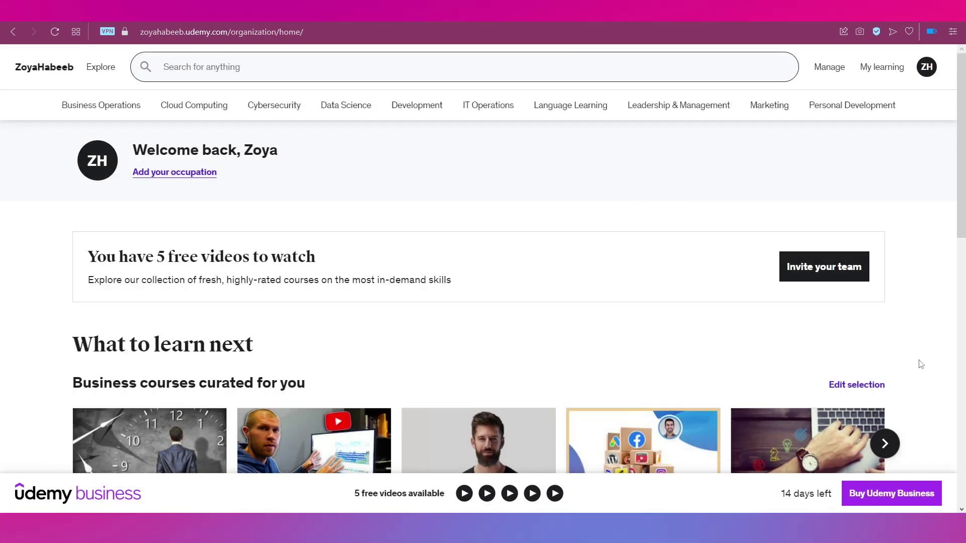
{"action": "scroll", "coordinate": [921, 364], "scroll_direction": "down", "scroll_amount": 2}
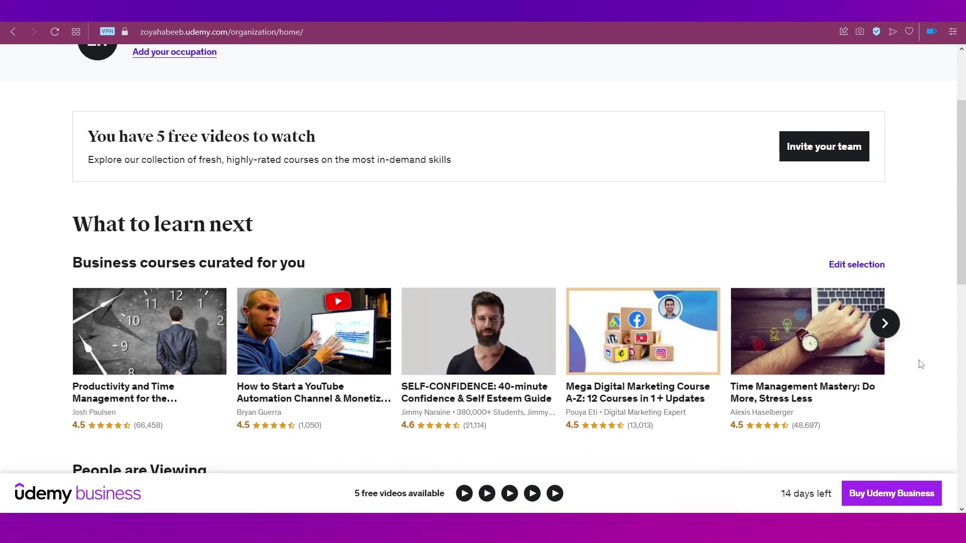
{"action": "mouse_move", "coordinate": [105, 334]}
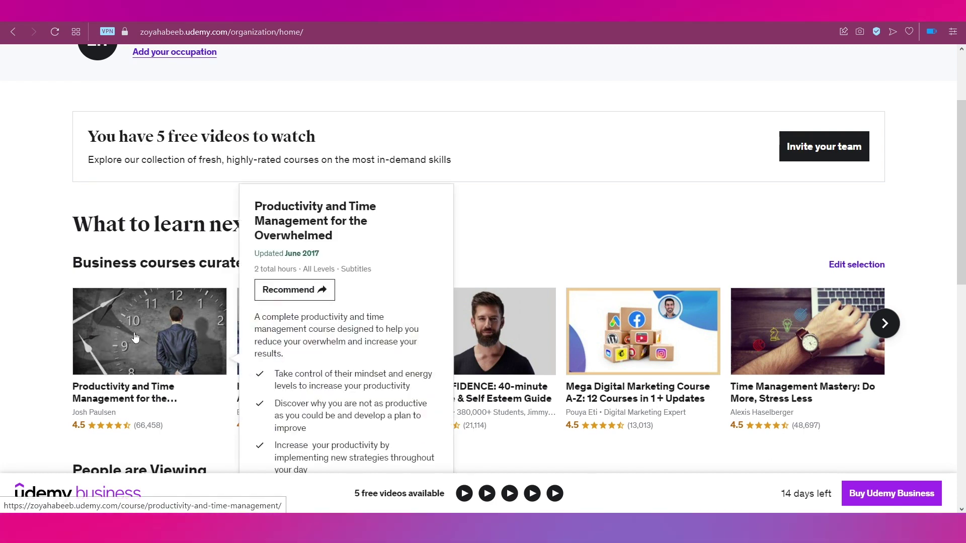
{"action": "scroll", "coordinate": [236, 389], "scroll_direction": "down", "scroll_amount": 2}
{"action": "mouse_move", "coordinate": [280, 255]}
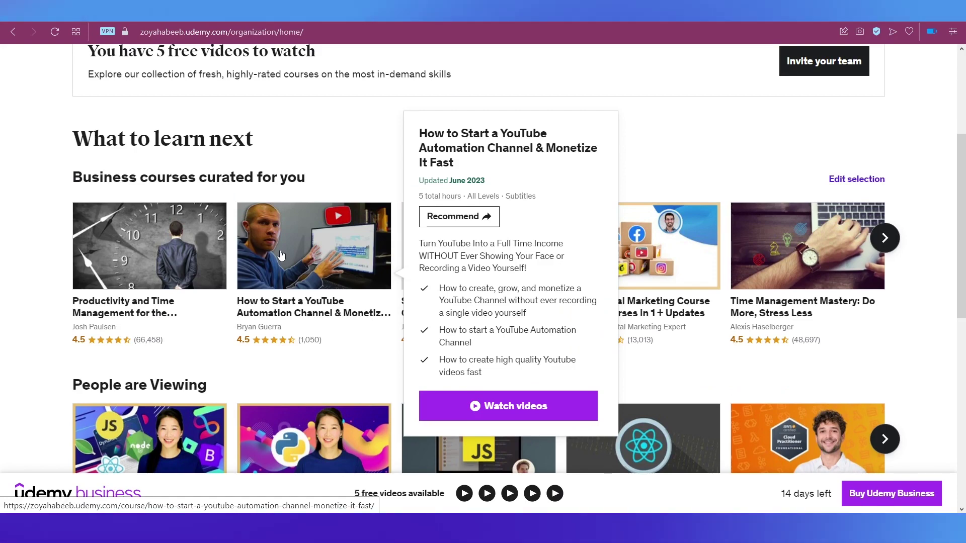
{"action": "mouse_move", "coordinate": [439, 295]}
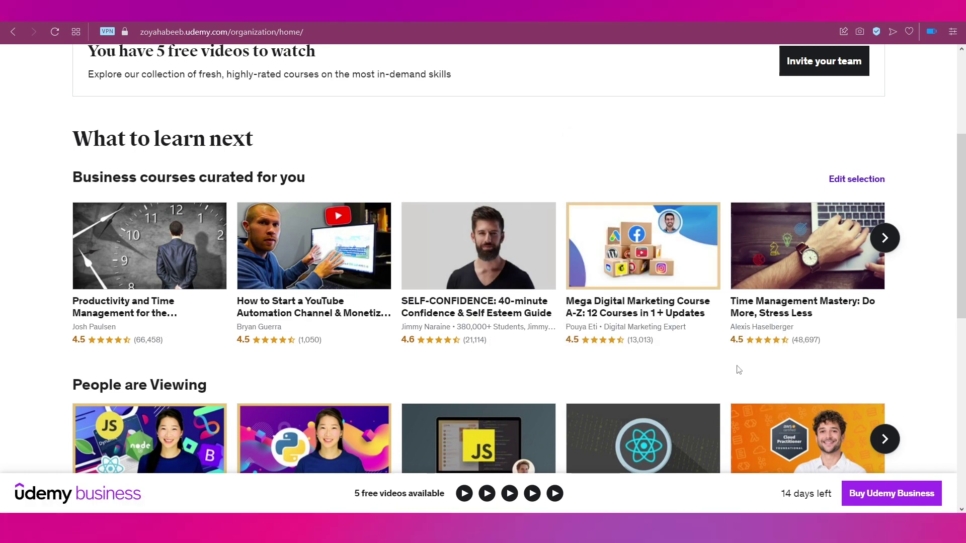
{"action": "mouse_move", "coordinate": [620, 243]}
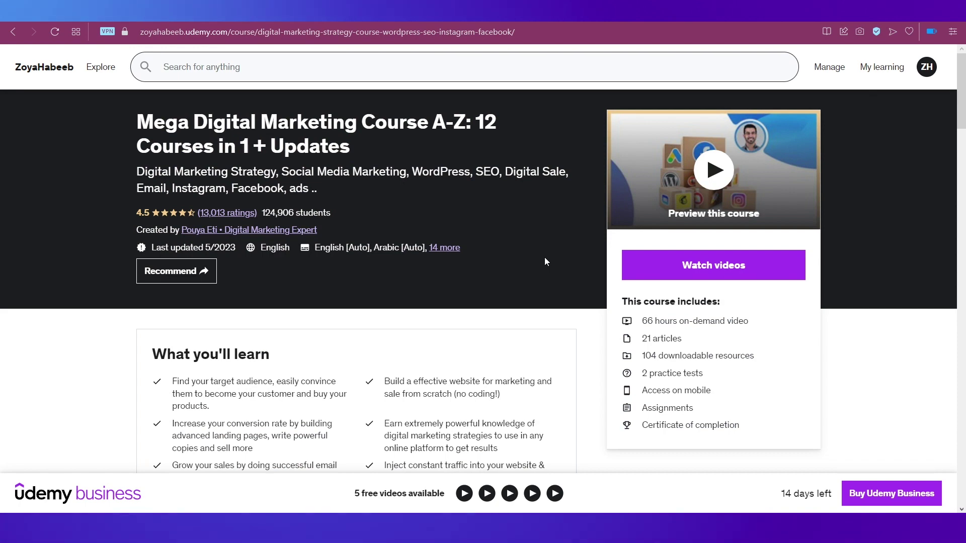
{"action": "scroll", "coordinate": [544, 258], "scroll_direction": "down", "scroll_amount": 5}
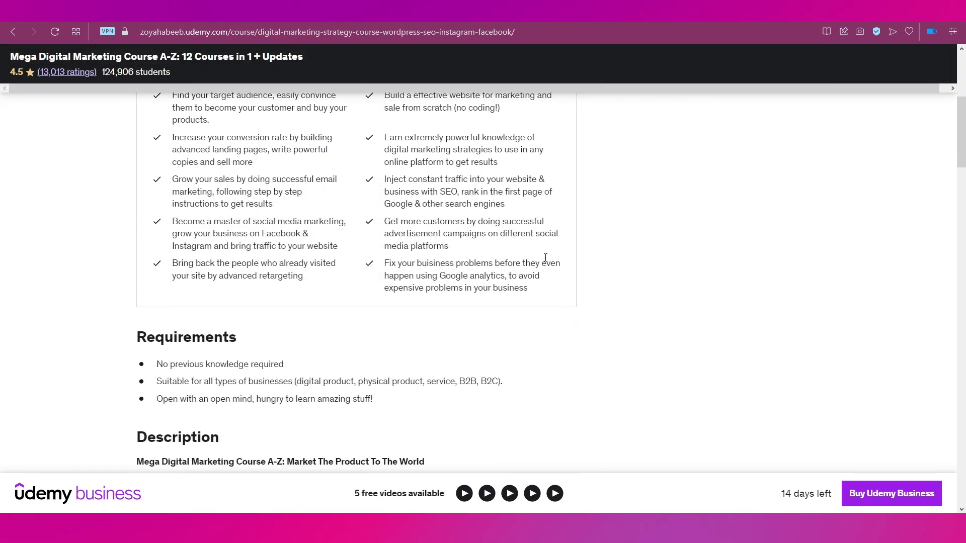
{"action": "scroll", "coordinate": [545, 257], "scroll_direction": "down", "scroll_amount": 2}
{"action": "scroll", "coordinate": [547, 261], "scroll_direction": "down", "scroll_amount": 3}
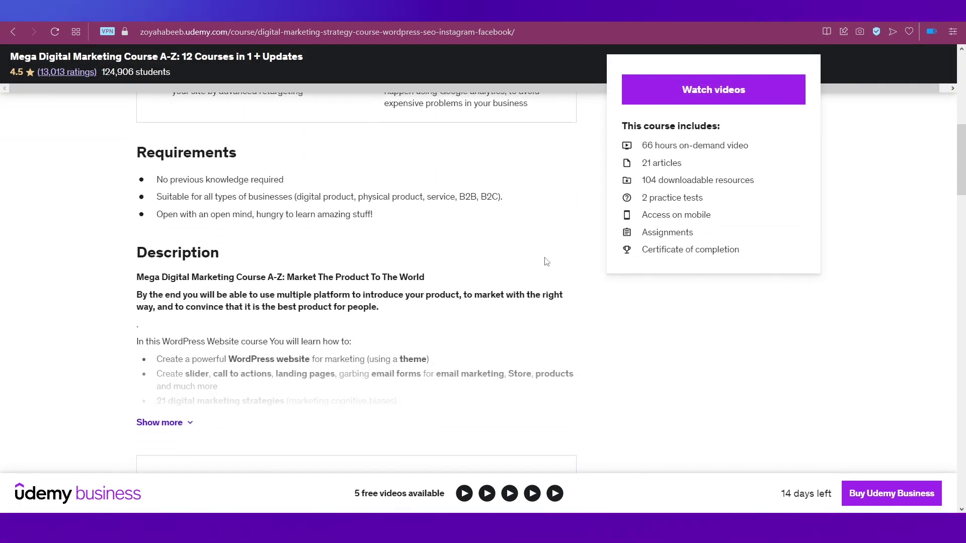
{"action": "scroll", "coordinate": [545, 257], "scroll_direction": "down", "scroll_amount": 4}
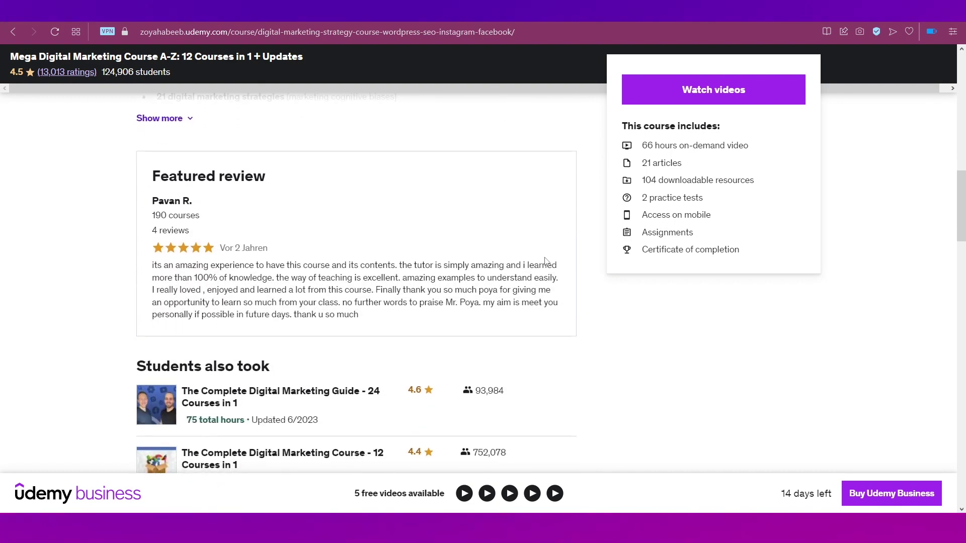
{"action": "scroll", "coordinate": [546, 262], "scroll_direction": "up", "scroll_amount": 12}
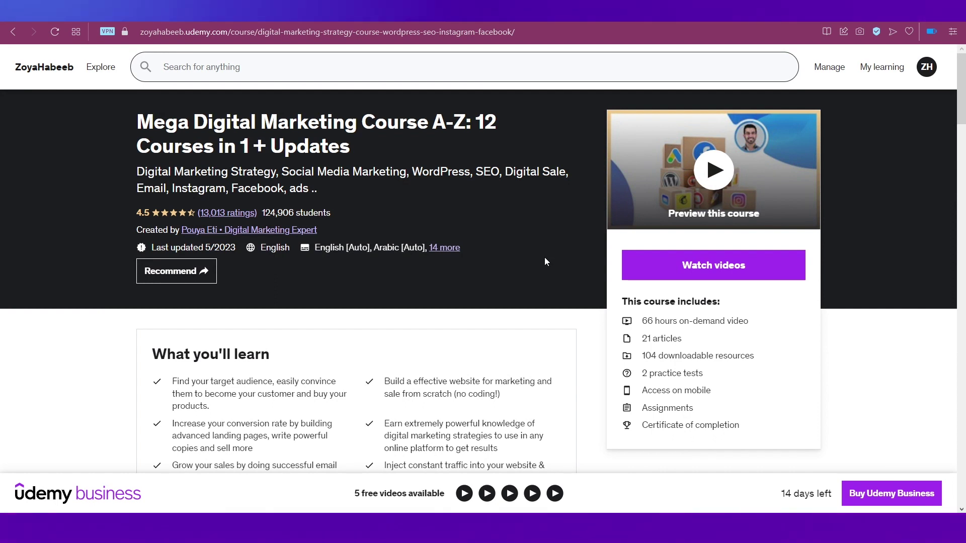
View the organisation's users, then open the User adoption funnel report showing 1 of 5 licences allocated.
{"action": "mouse_move", "coordinate": [819, 71]}
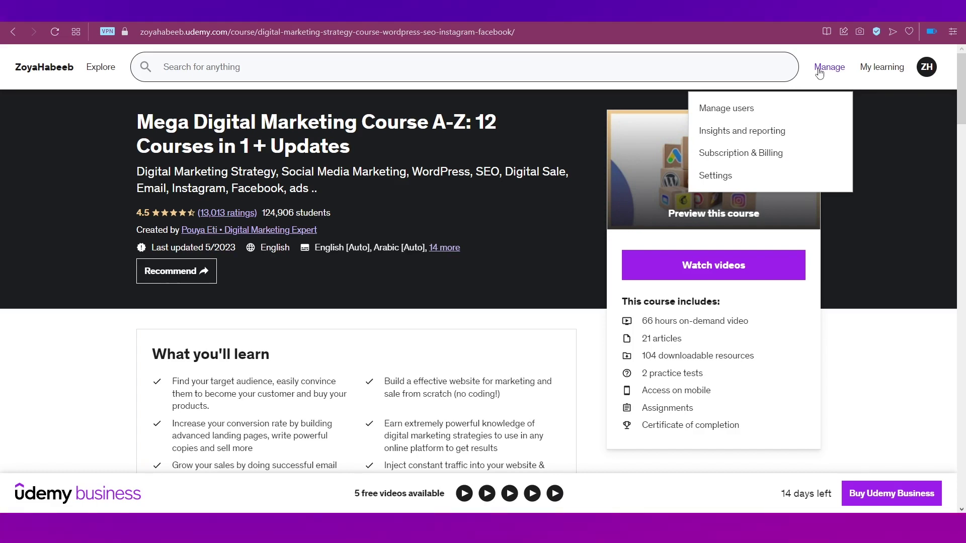
{"action": "left_click", "coordinate": [726, 109]}
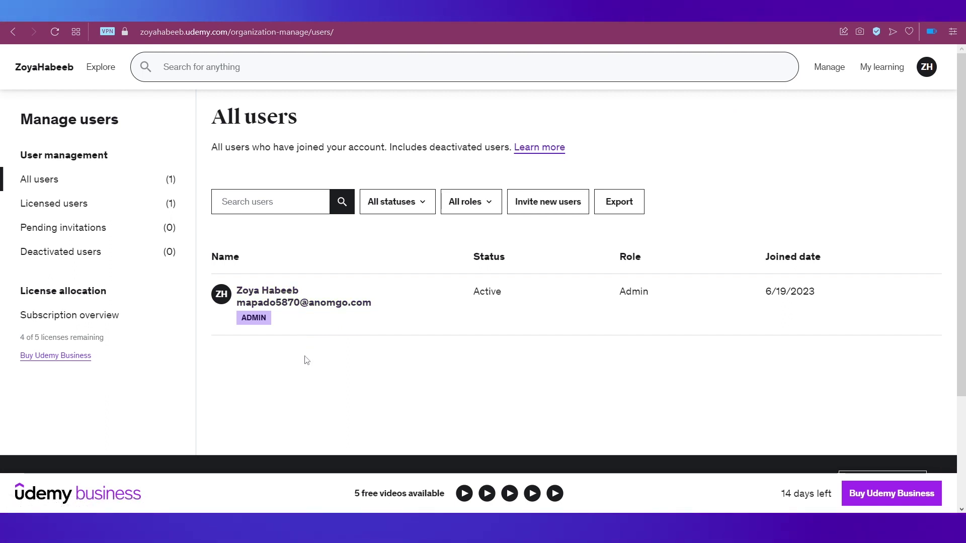
{"action": "mouse_move", "coordinate": [823, 78]}
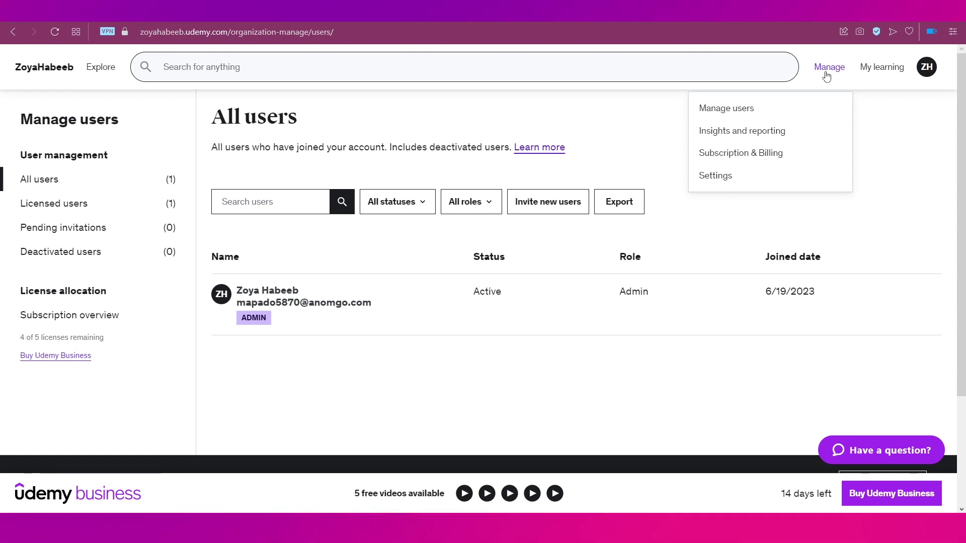
{"action": "left_click", "coordinate": [780, 132]}
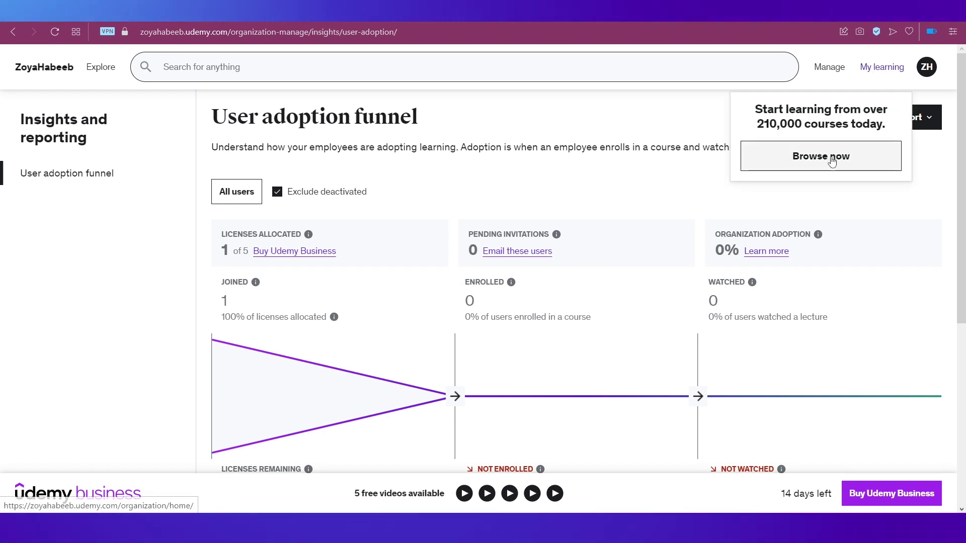
Search the course catalogue for 'marketing' and scroll through the 902 results.
{"action": "left_click", "coordinate": [832, 161]}
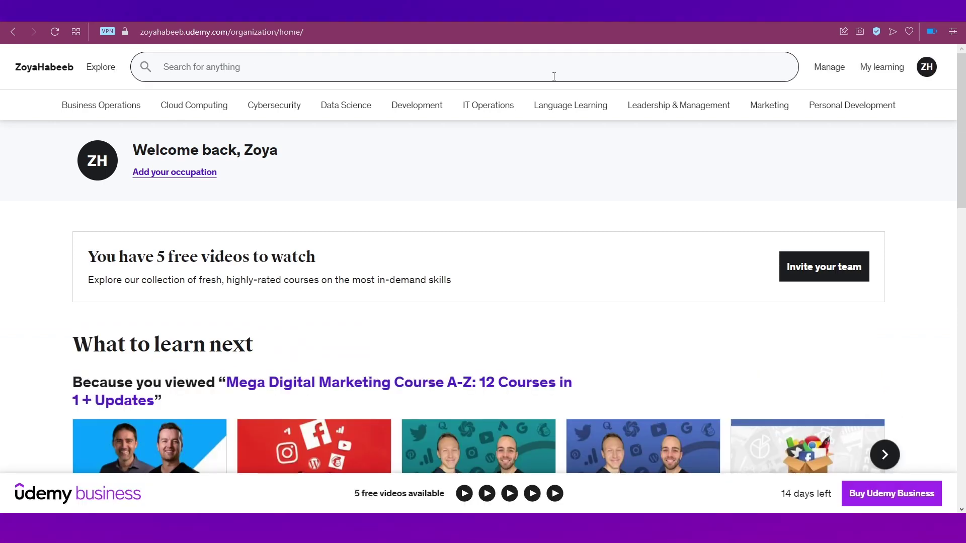
{"action": "type", "text": "etin"}
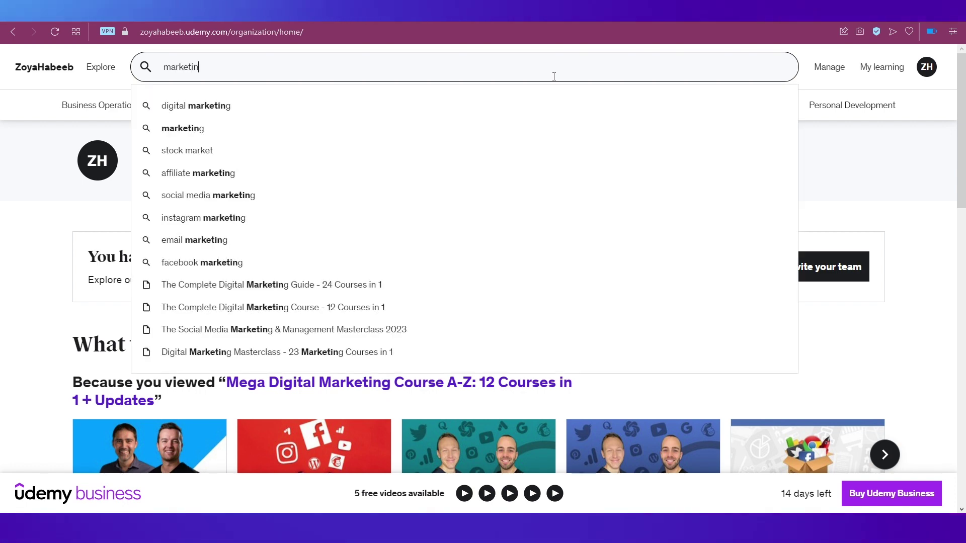
{"action": "type", "text": "g"}
{"action": "key", "text": "Return"}
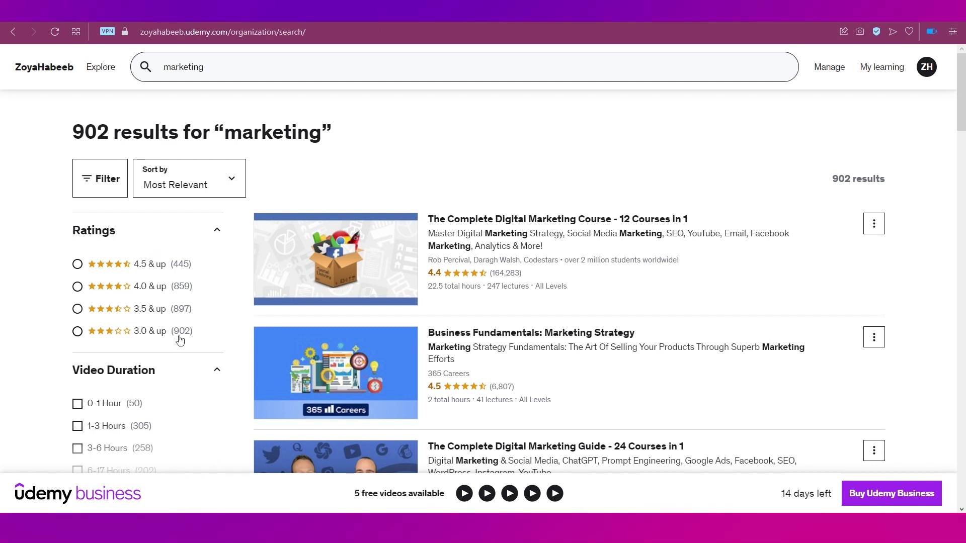
{"action": "scroll", "coordinate": [180, 341], "scroll_direction": "down", "scroll_amount": 4}
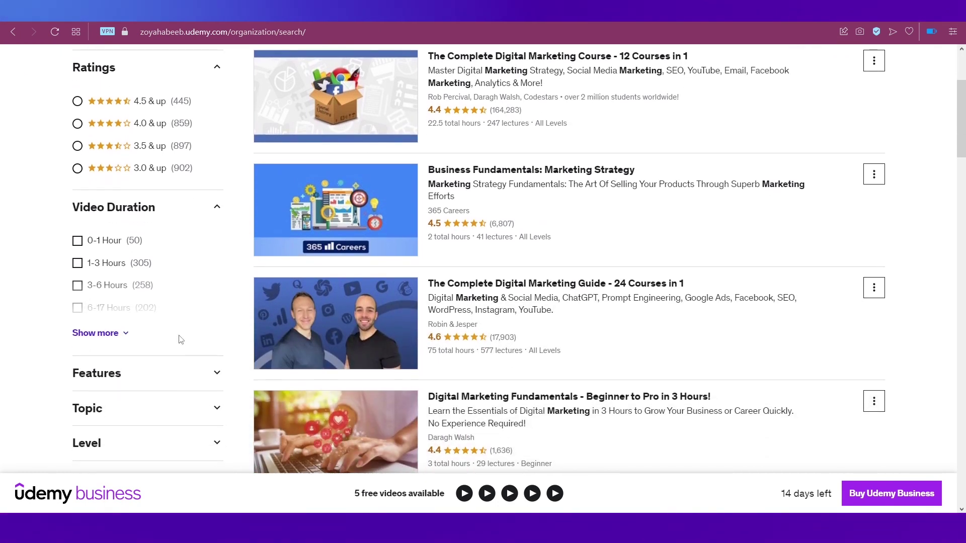
{"action": "scroll", "coordinate": [180, 340], "scroll_direction": "down", "scroll_amount": 2}
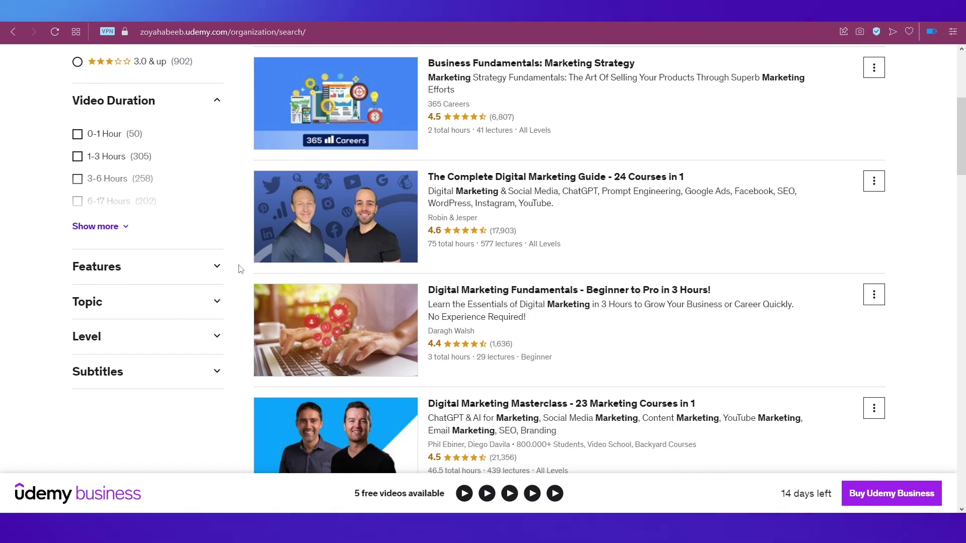
{"action": "scroll", "coordinate": [239, 269], "scroll_direction": "up", "scroll_amount": 4}
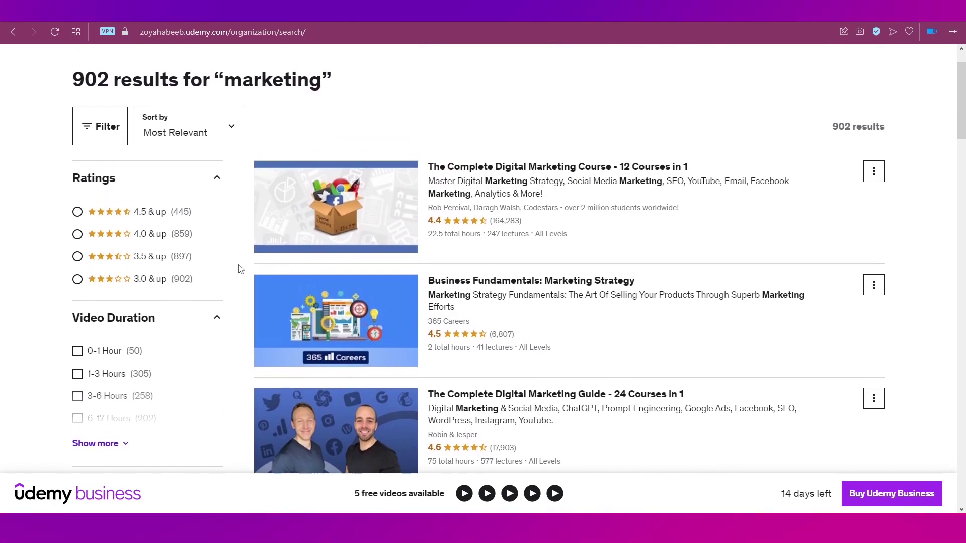
{"action": "scroll", "coordinate": [239, 269], "scroll_direction": "down", "scroll_amount": 20}
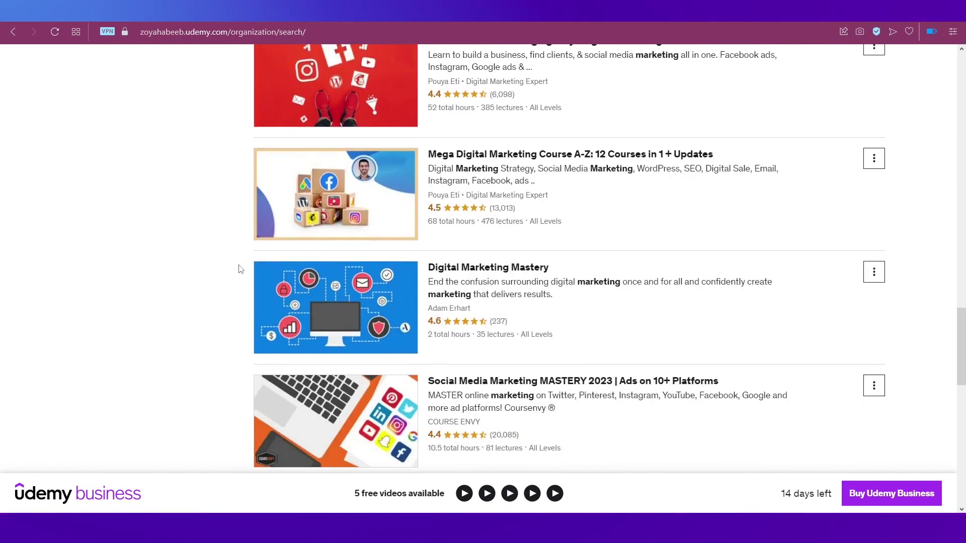
{"action": "scroll", "coordinate": [239, 269], "scroll_direction": "down", "scroll_amount": 2}
Open the Digital Marketing Mastery course and begin a recommendation addressed to All Users (1).
{"action": "left_click", "coordinate": [465, 196]}
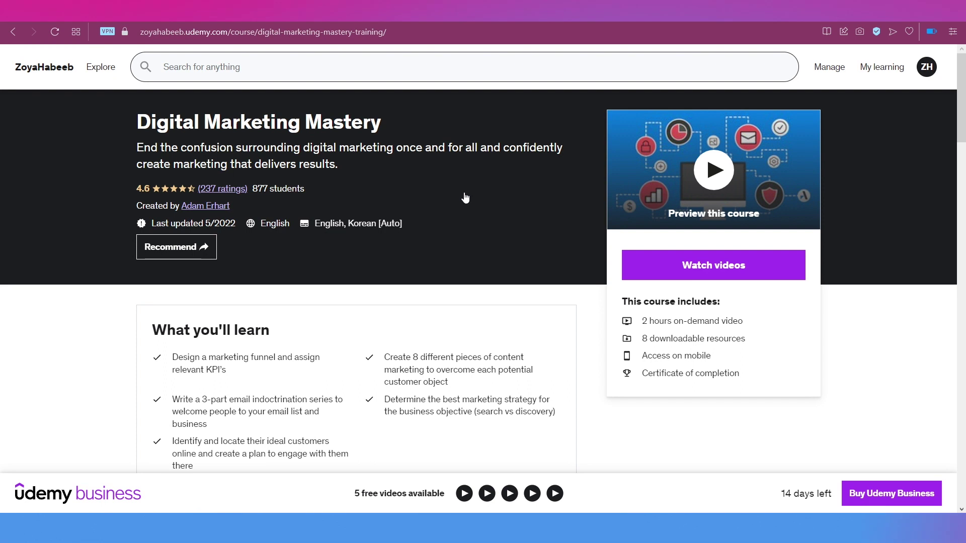
{"action": "left_click", "coordinate": [203, 254]}
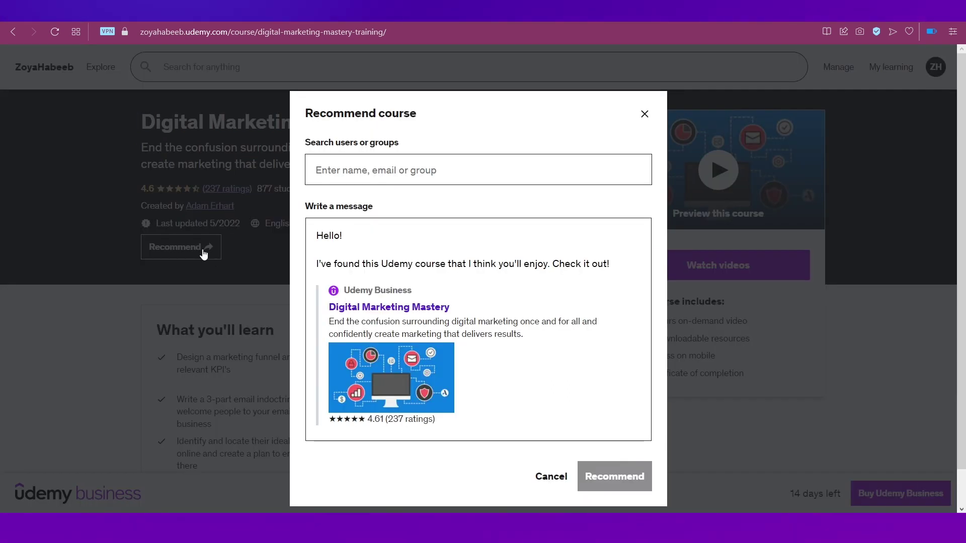
{"action": "left_click", "coordinate": [331, 180]}
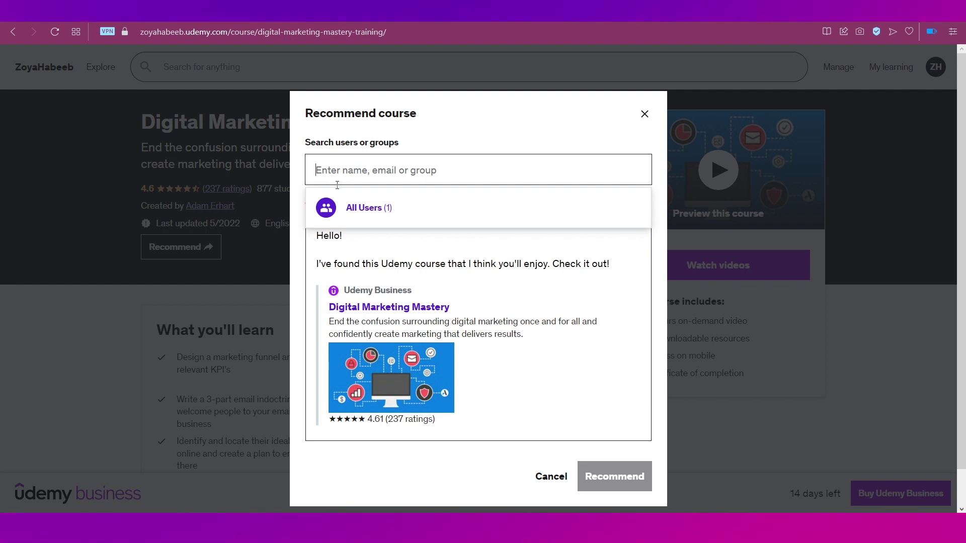
{"action": "left_click", "coordinate": [362, 212]}
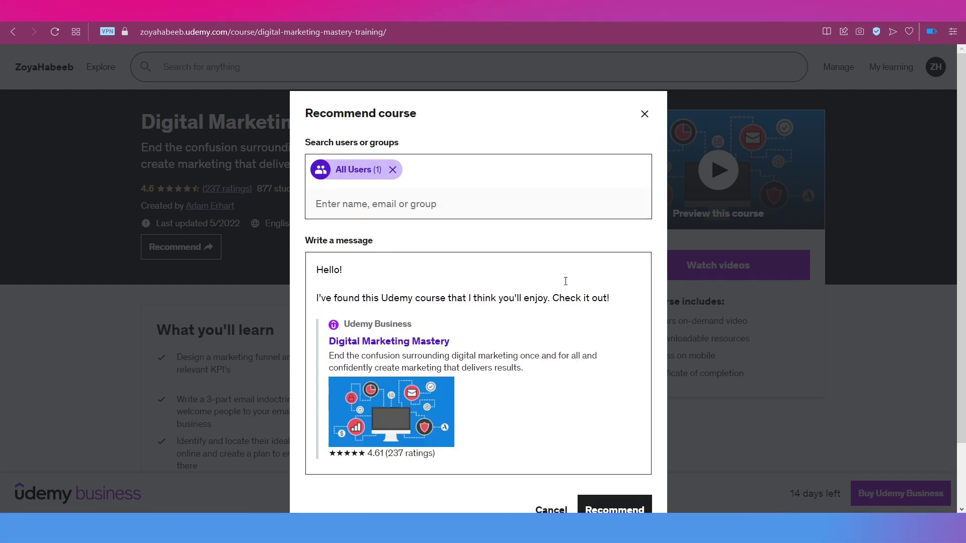
Replace the default message with 'Hello,' and 'Watch this course to learn more about digital marketing', then send.
{"action": "left_click", "coordinate": [620, 298]}
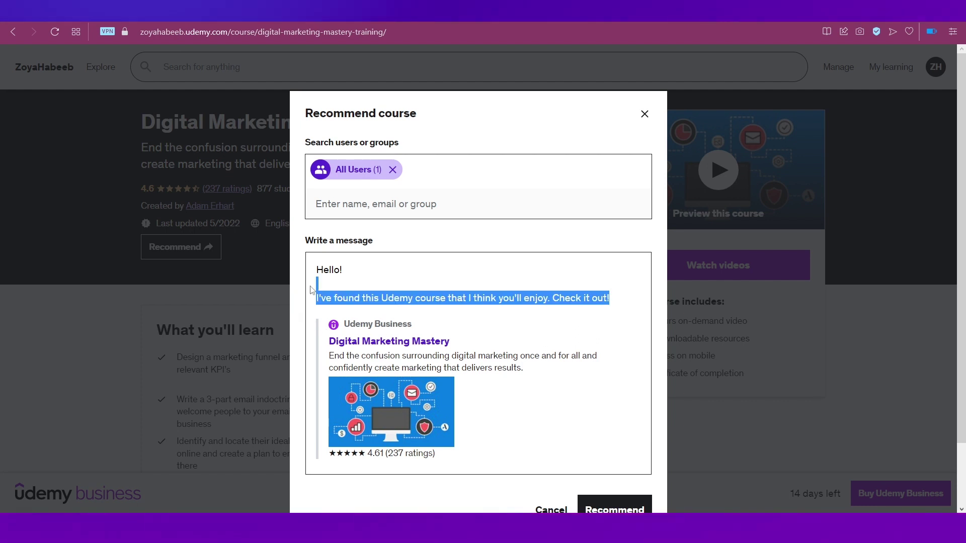
{"action": "type", "text": "Hello,"}
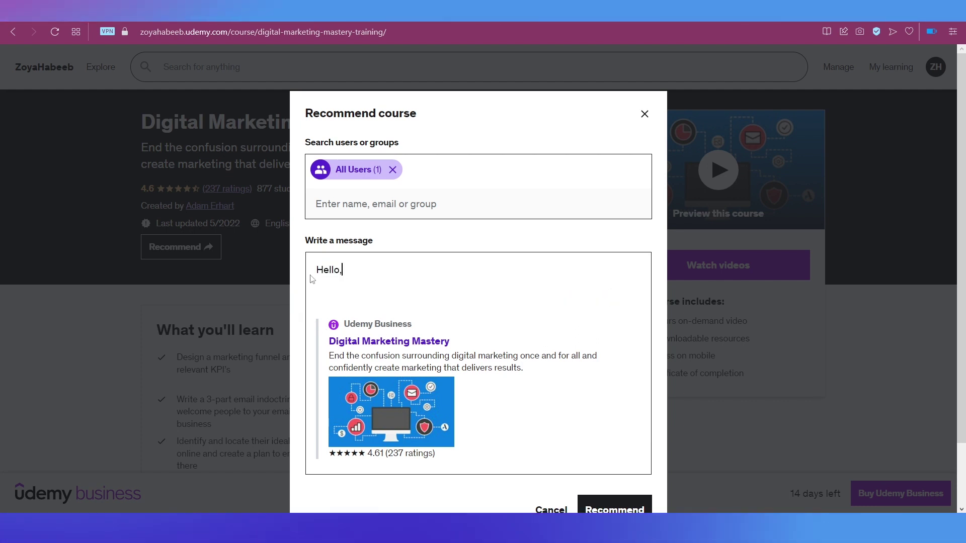
{"action": "key", "text": "Return"}
{"action": "type", "text": "Watch this"}
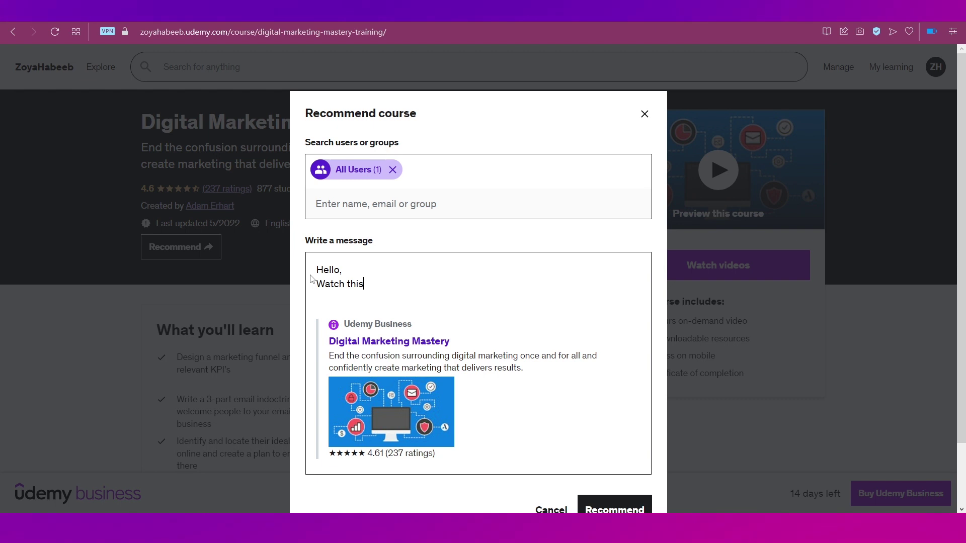
{"action": "type", "text": " course "}
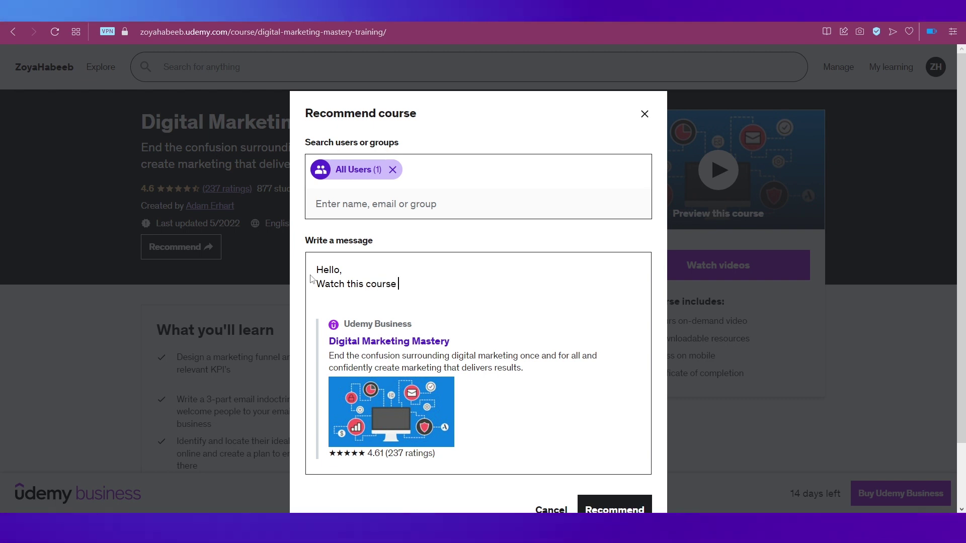
{"action": "type", "text": "to learn"}
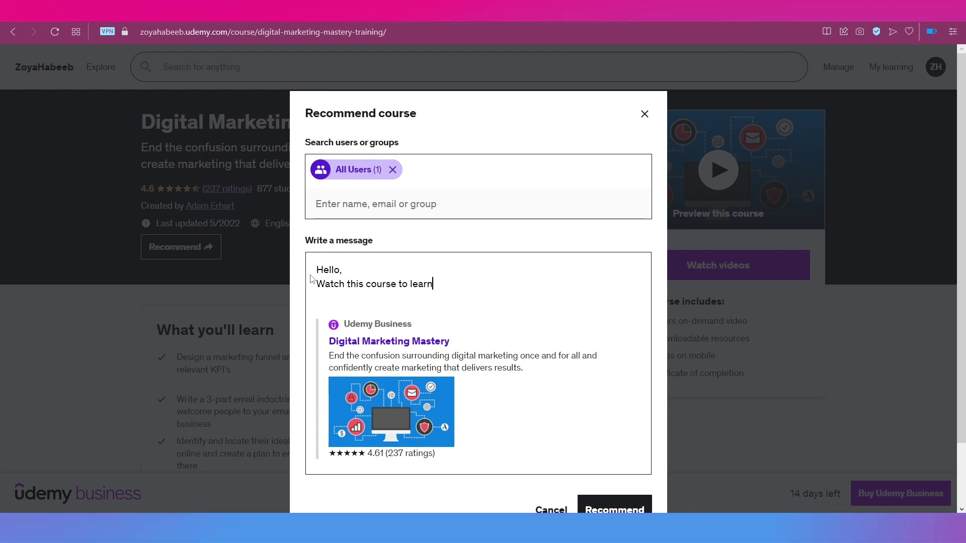
{"action": "type", "text": " more about di"}
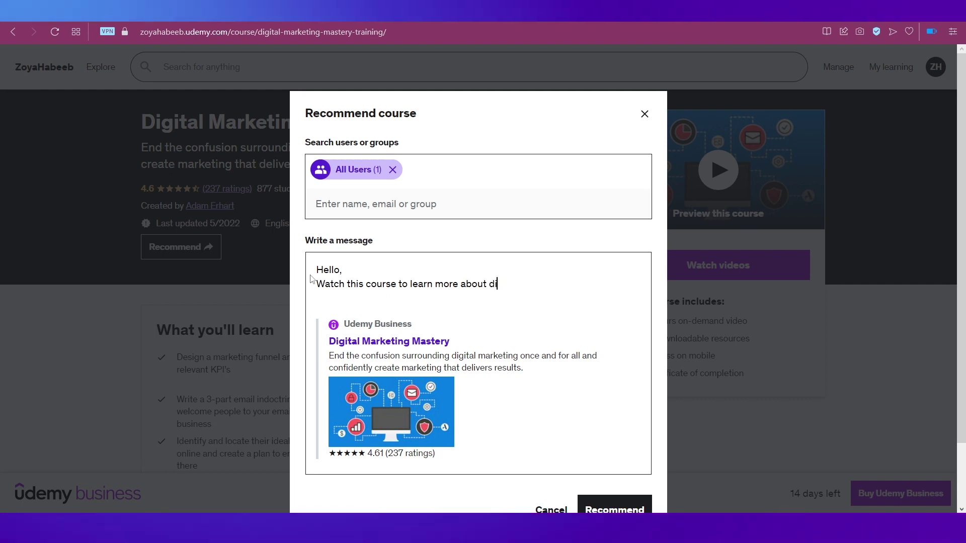
{"action": "type", "text": "gital marke"}
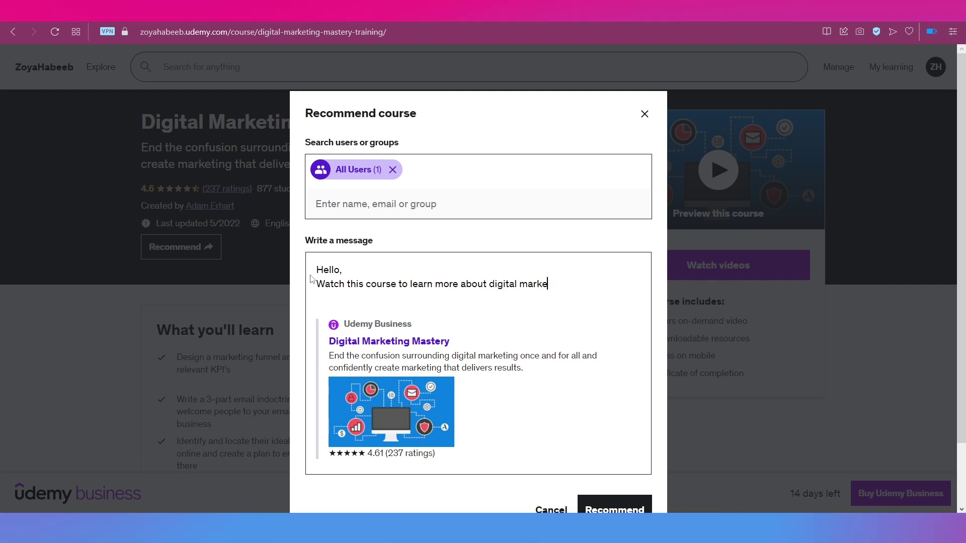
{"action": "type", "text": "ting"}
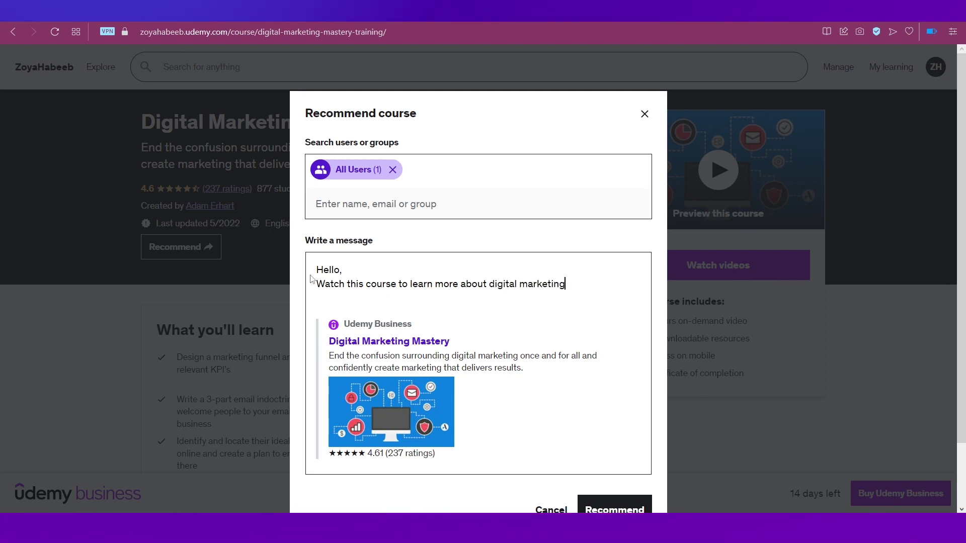
{"action": "scroll", "coordinate": [311, 280], "scroll_direction": "down", "scroll_amount": 2}
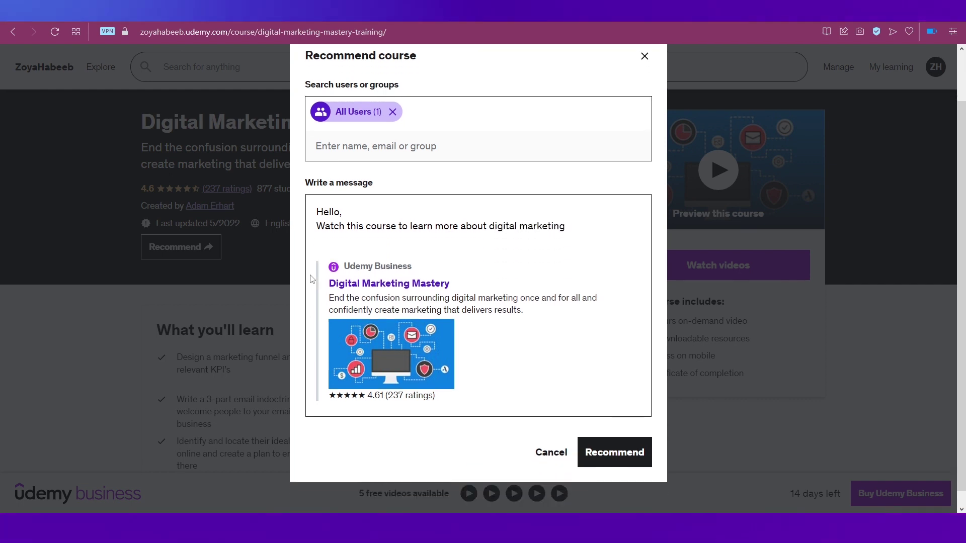
{"action": "left_click", "coordinate": [616, 447]}
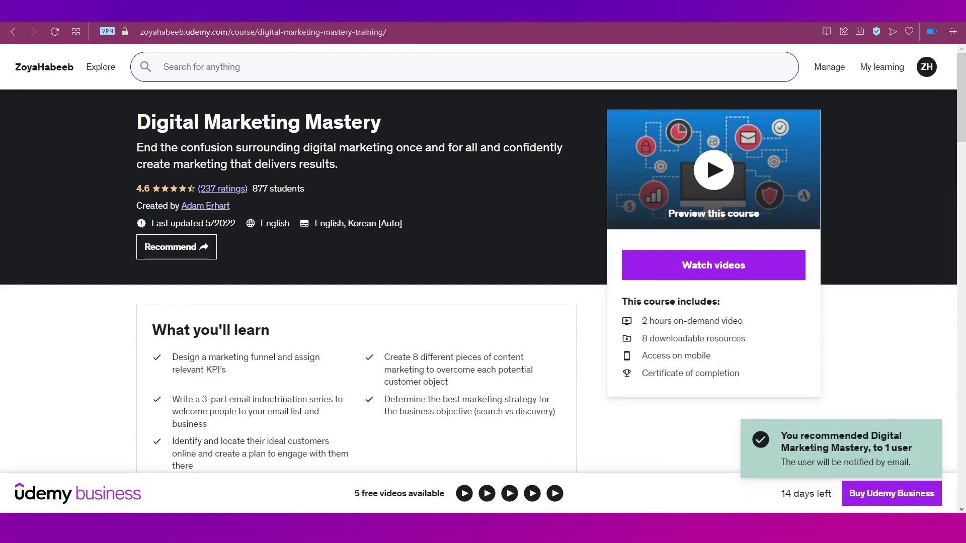